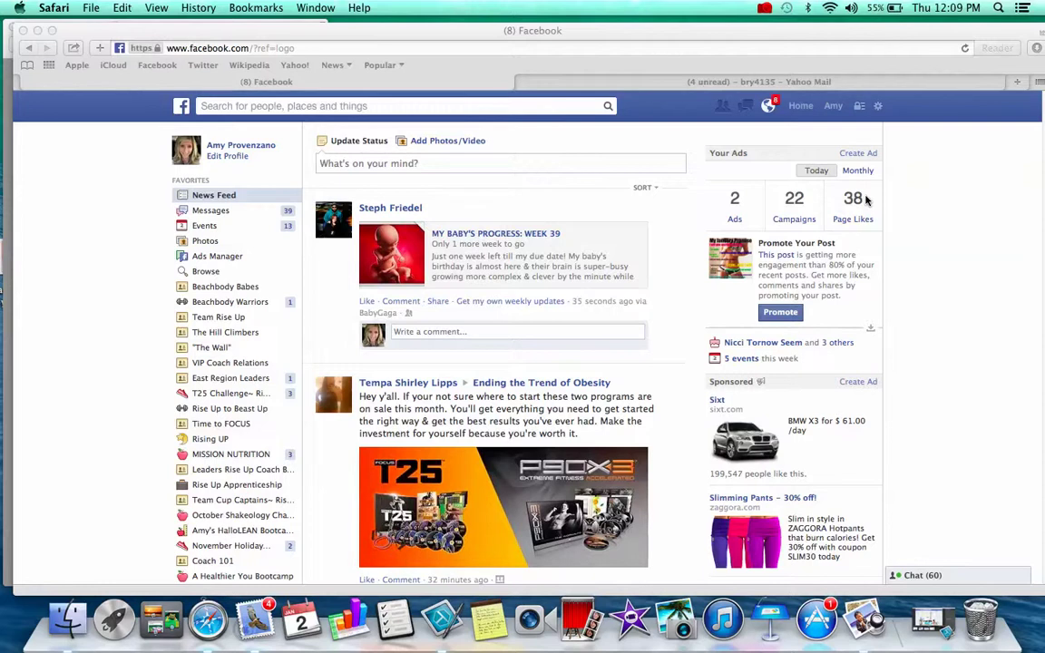
- Switch the ads summary on the news feed to monthly figures and open Ads Manager
left_click(860, 171)
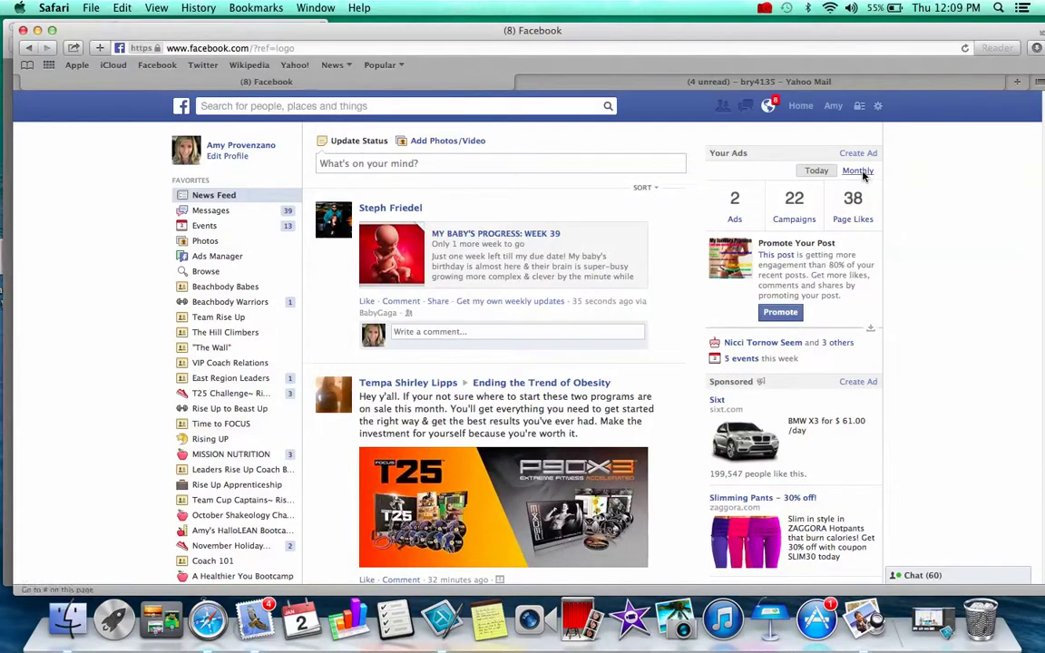
left_click(856, 172)
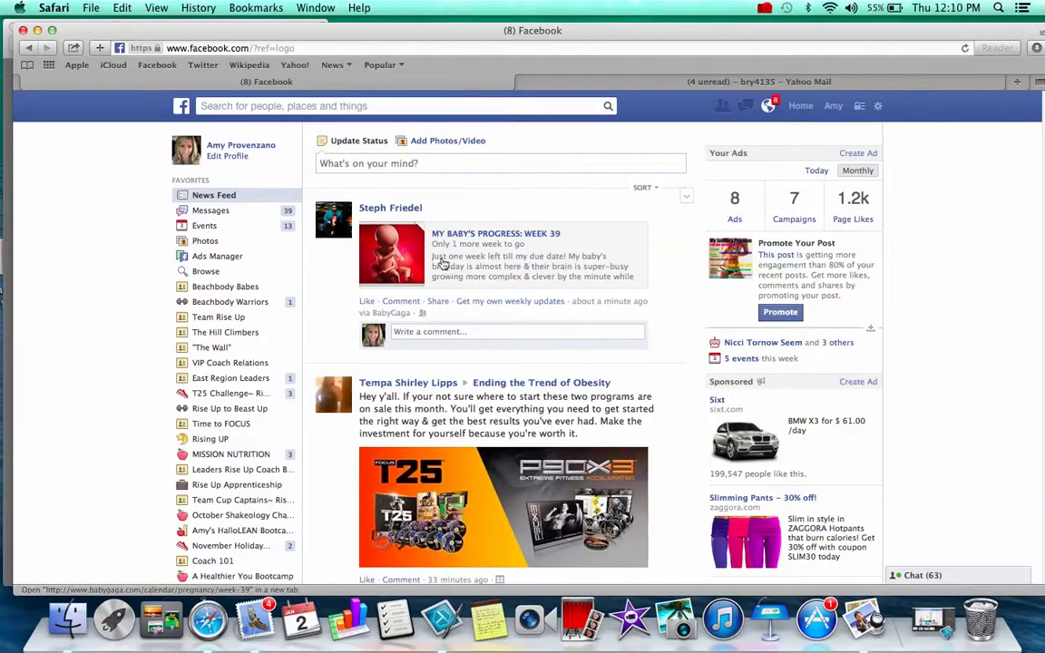
left_click(247, 262)
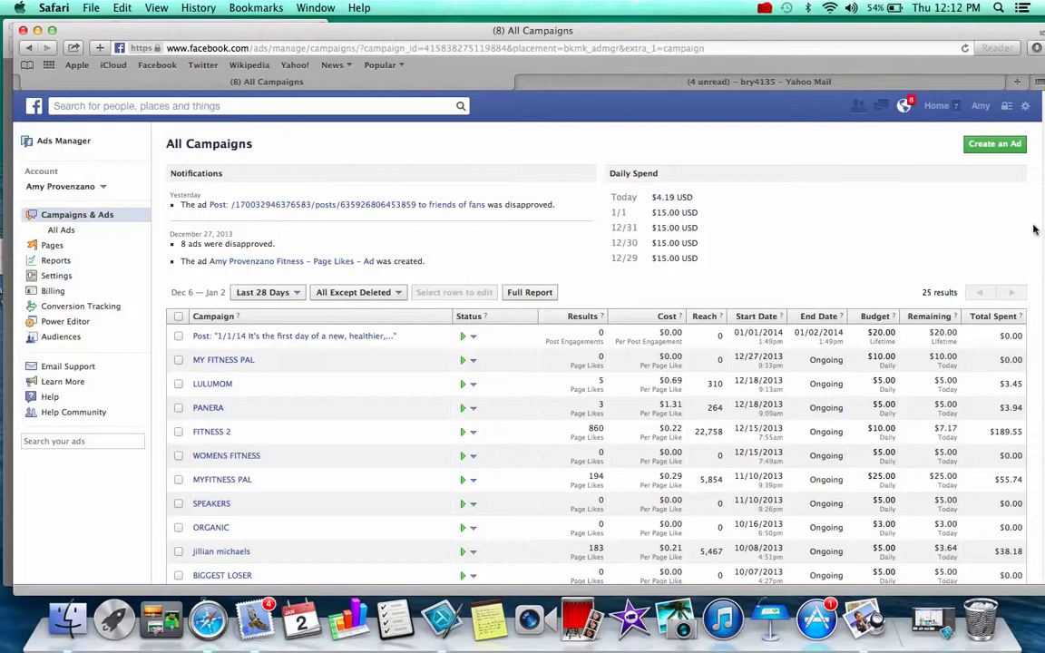
- Reposition the browser window and look over the results, cost and budget columns of the campaign list
left_click_drag(994, 30, 978, 34)
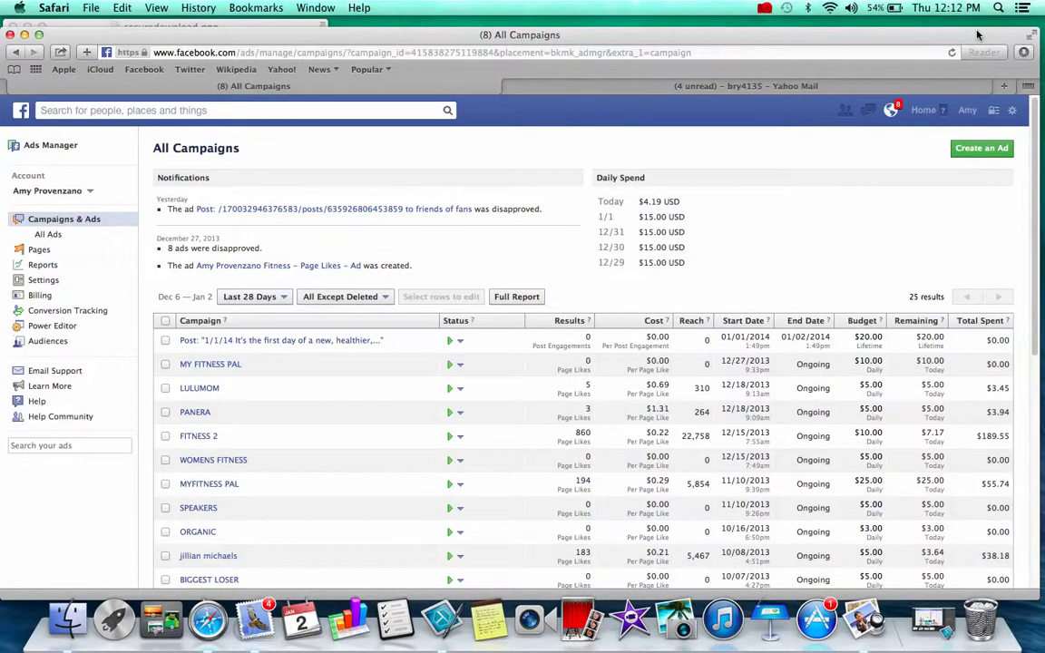
left_click_drag(978, 35, 965, 39)
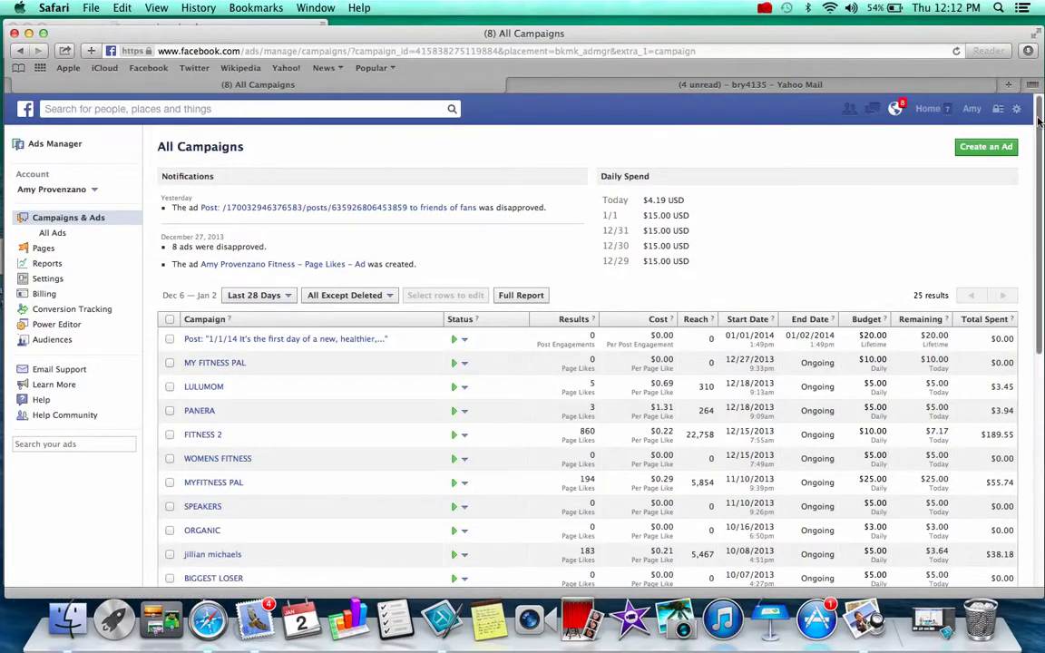
scroll(1029, 145, "down", 5)
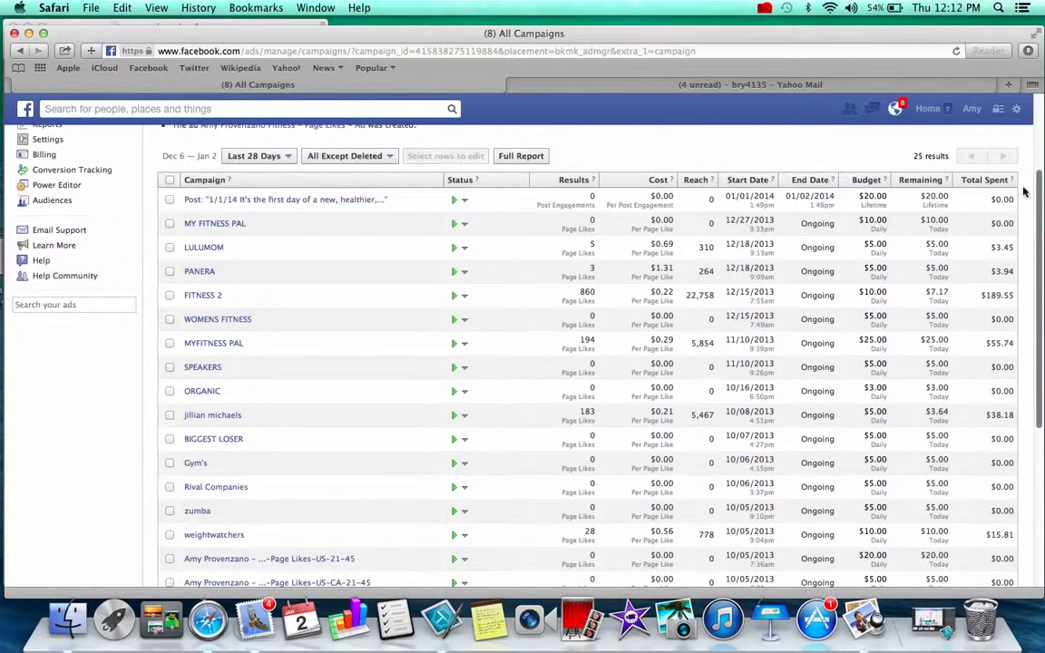
scroll(1023, 190, "up", 4)
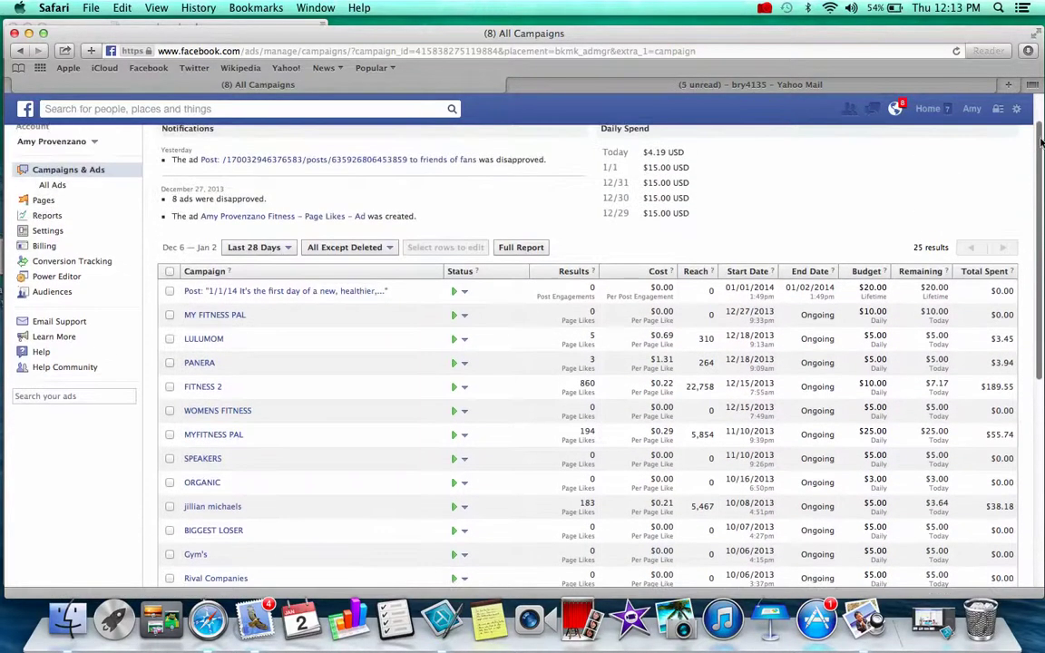
- View the list of all ads, return to the campaign overview and look through its campaigns
left_click(50, 184)
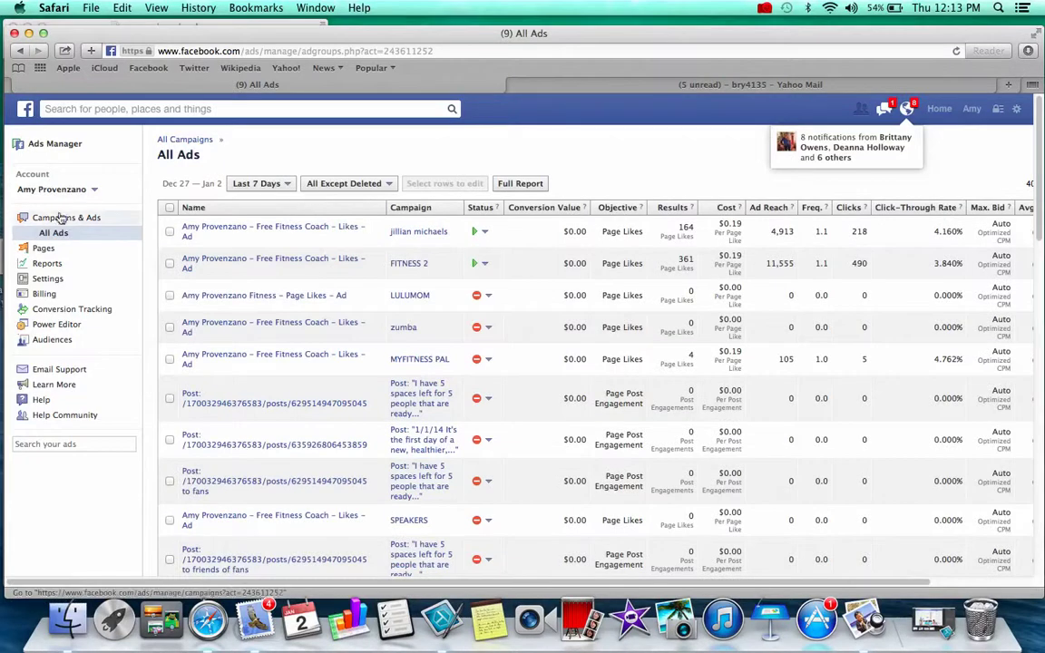
left_click(38, 52)
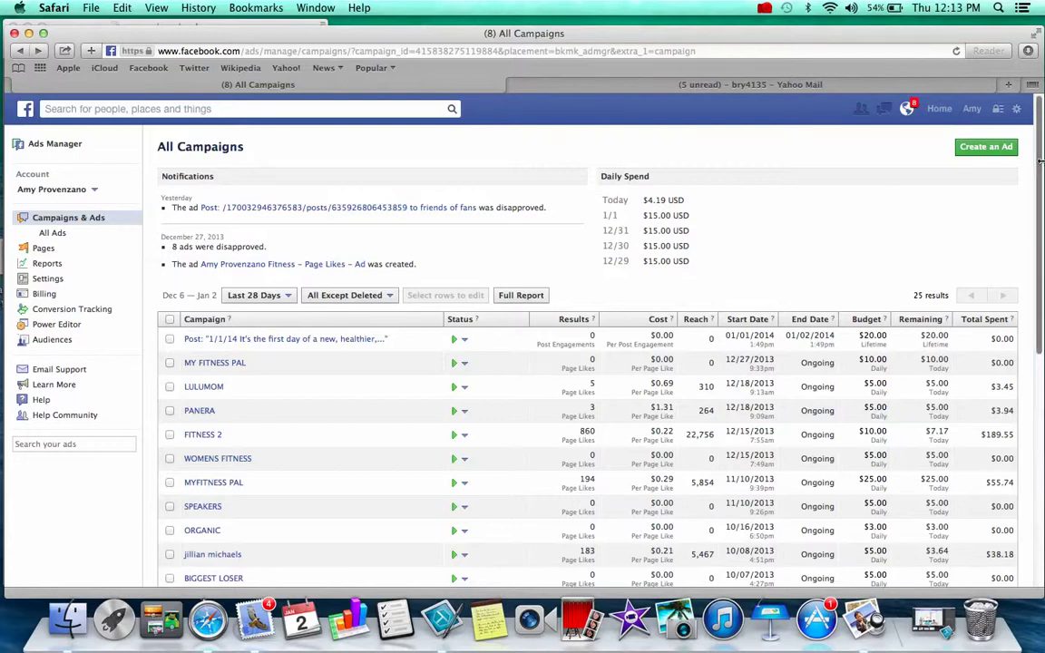
left_click_drag(1042, 163, 1018, 233)
scroll(1018, 233, "down", 1)
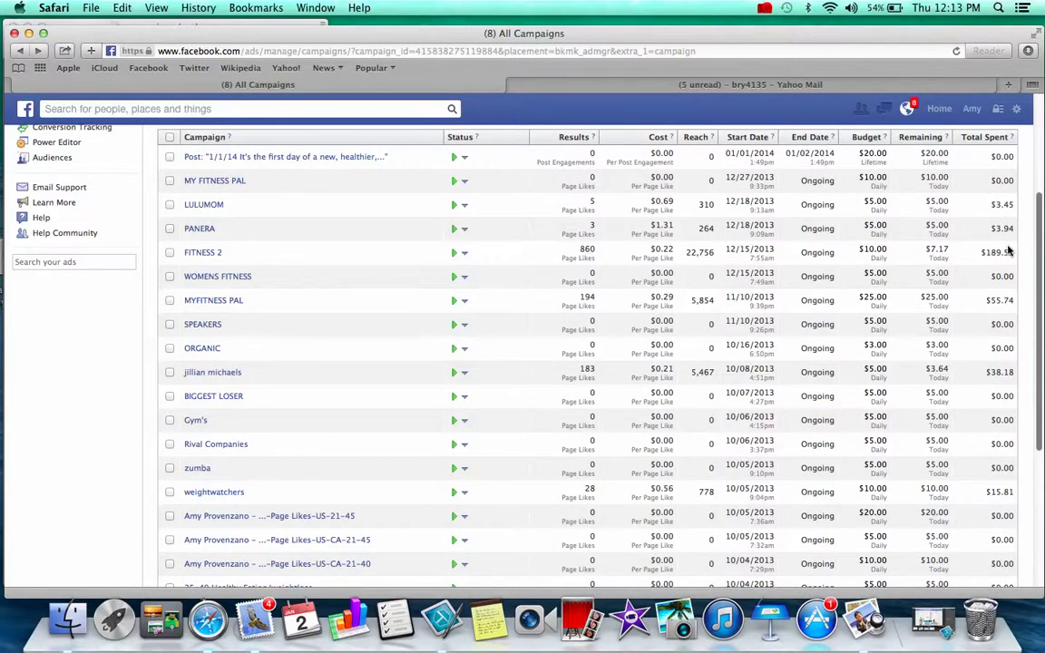
scroll(1008, 251, "up", 4)
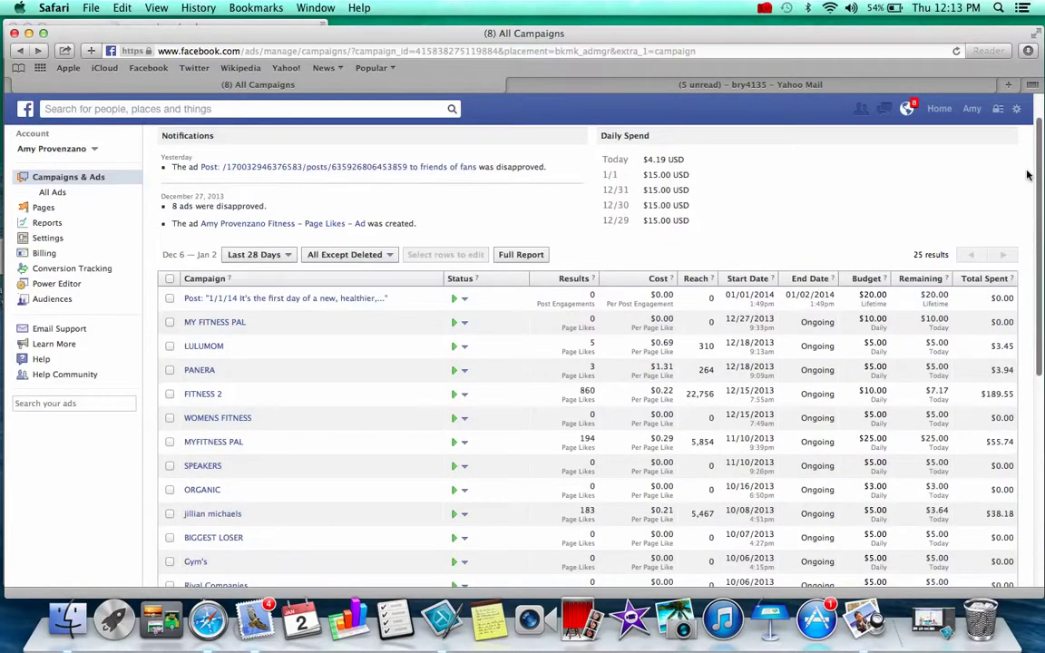
scroll(1020, 192, "down", 2)
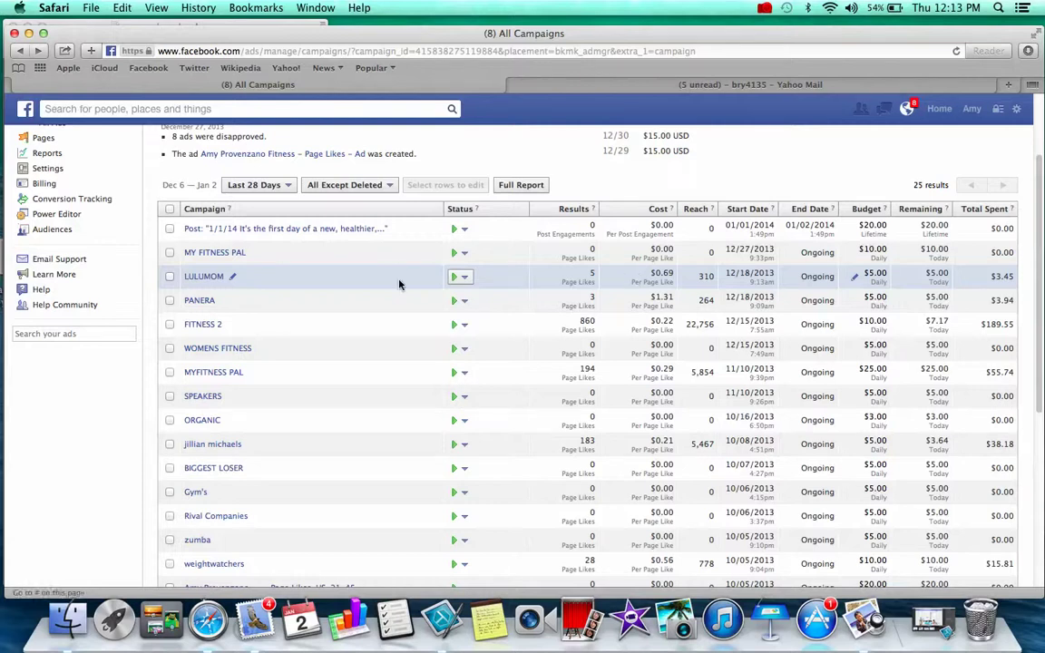
- Open the LULUMOM campaign and expand its page likes ad to examine the preview and targeting
left_click(207, 281)
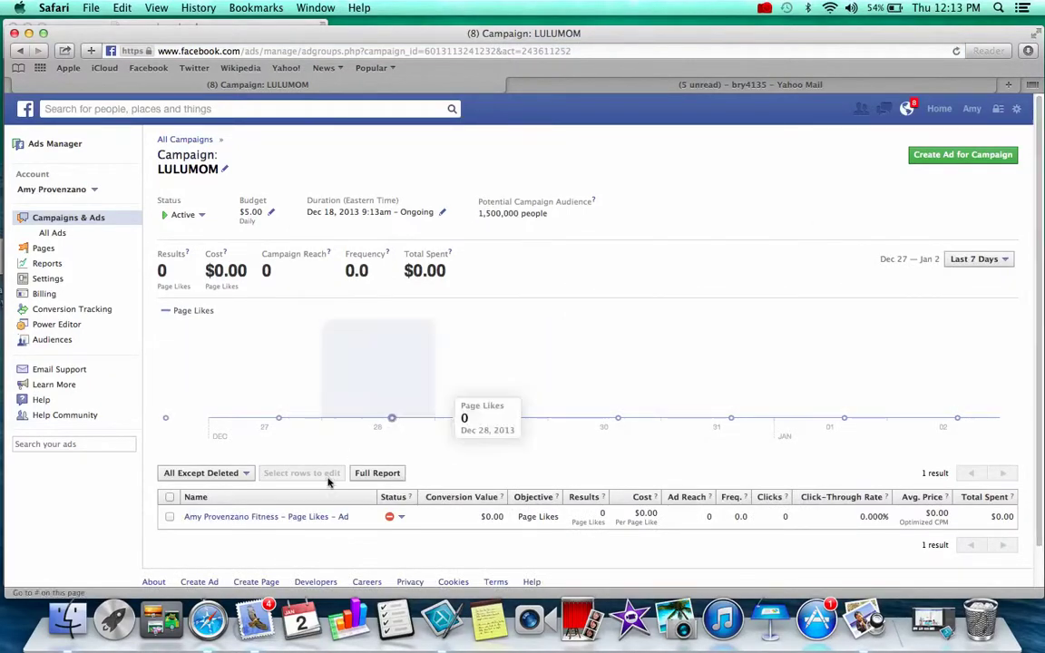
left_click(300, 516)
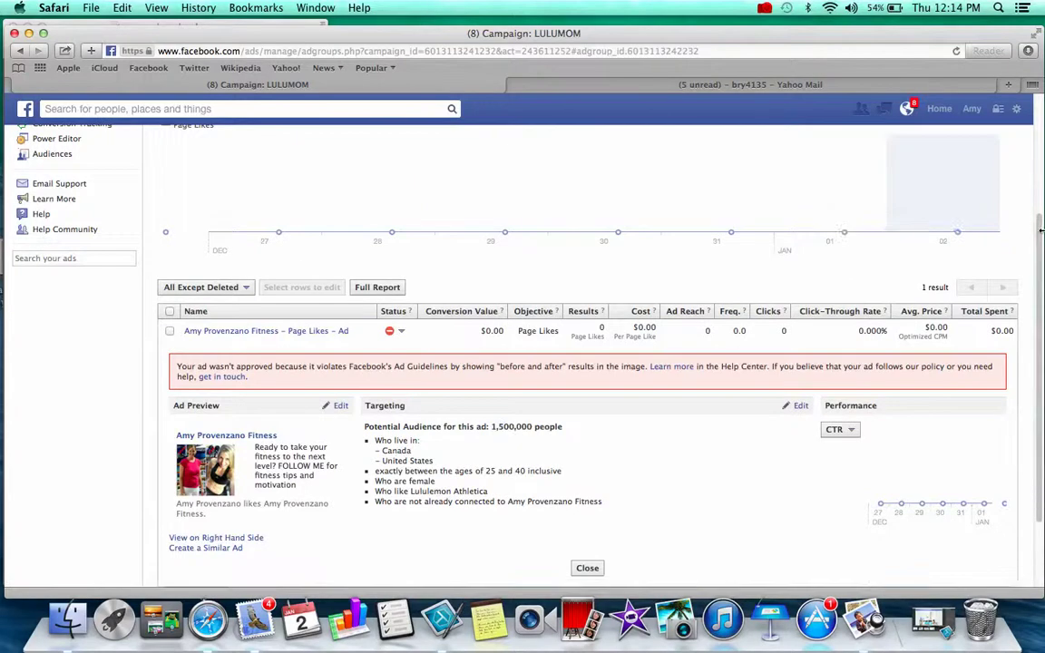
scroll(1025, 308, "down", 3)
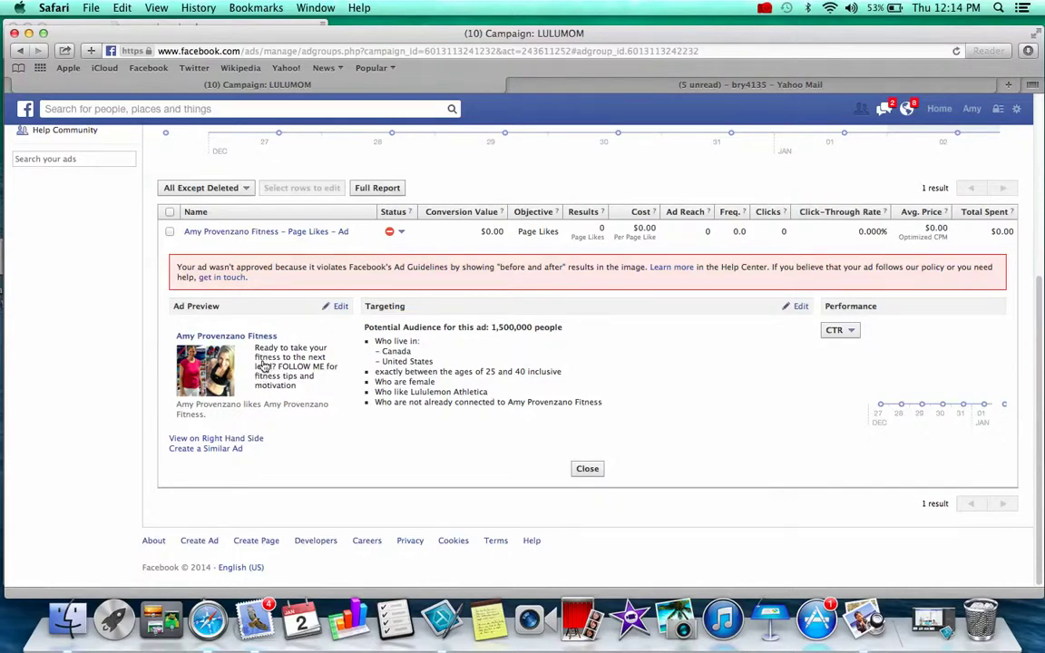
- Bring the securedownload.png image in front of the browser to examine the sample fitness ad, and close the image
left_click_drag(163, 39, 217, 50)
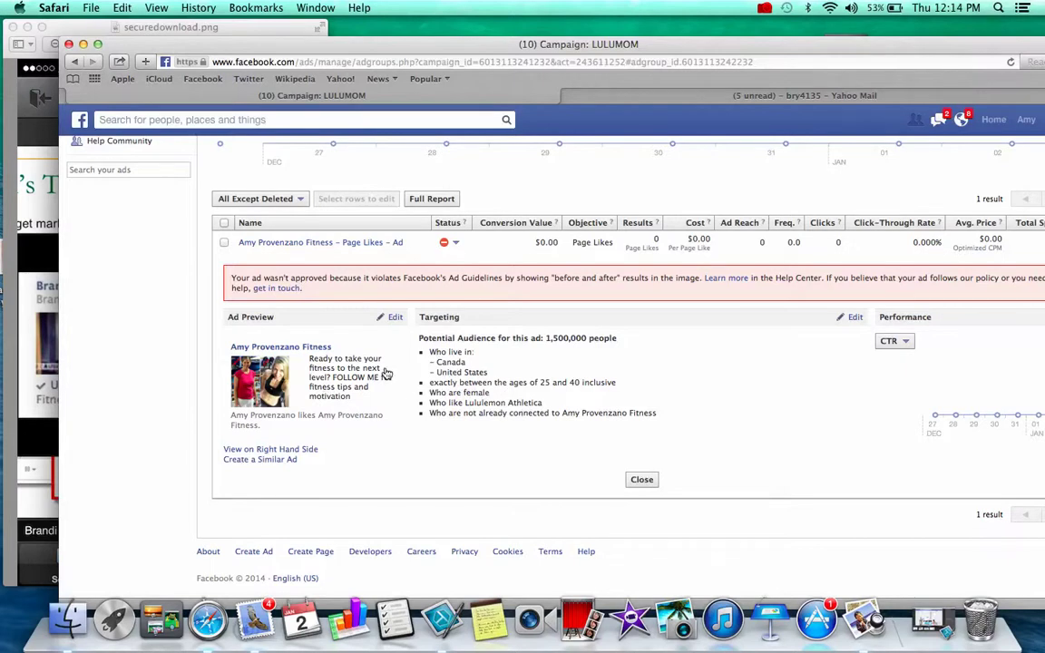
left_click_drag(135, 48, 384, 30)
left_click(91, 27)
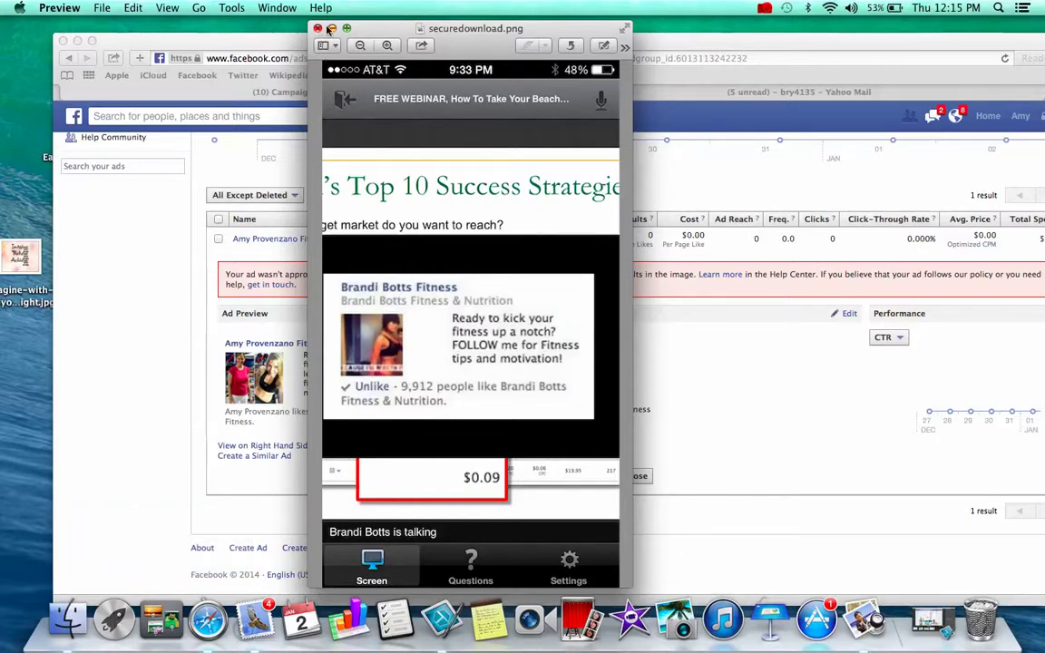
left_click(318, 30)
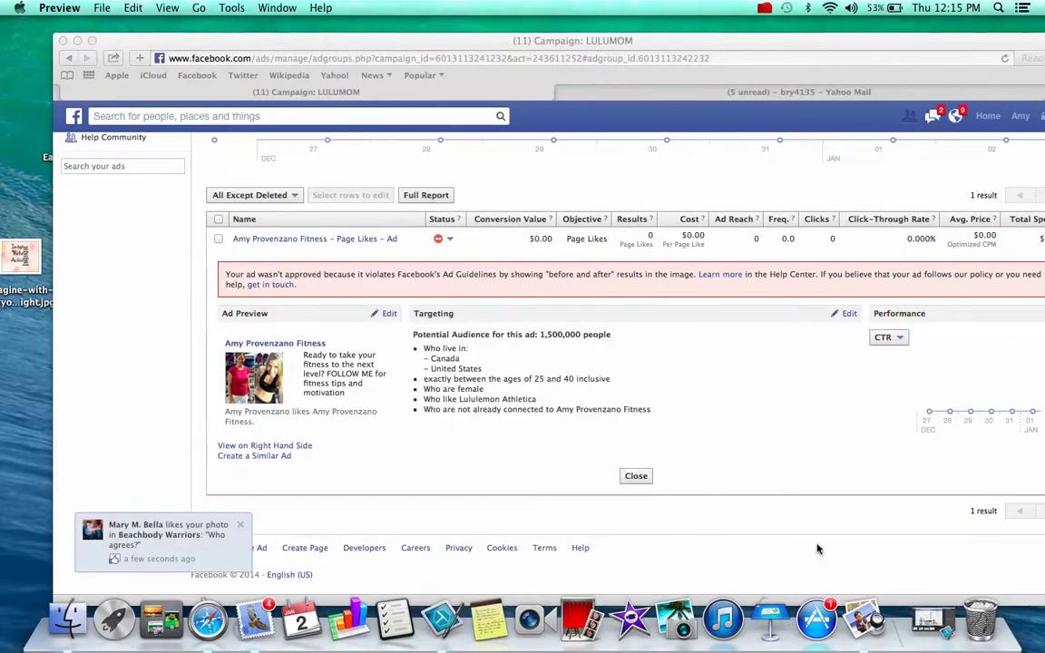
- Move the browser window back into full view and return to the campaign overview to look through the campaigns
left_click_drag(902, 46, 854, 49)
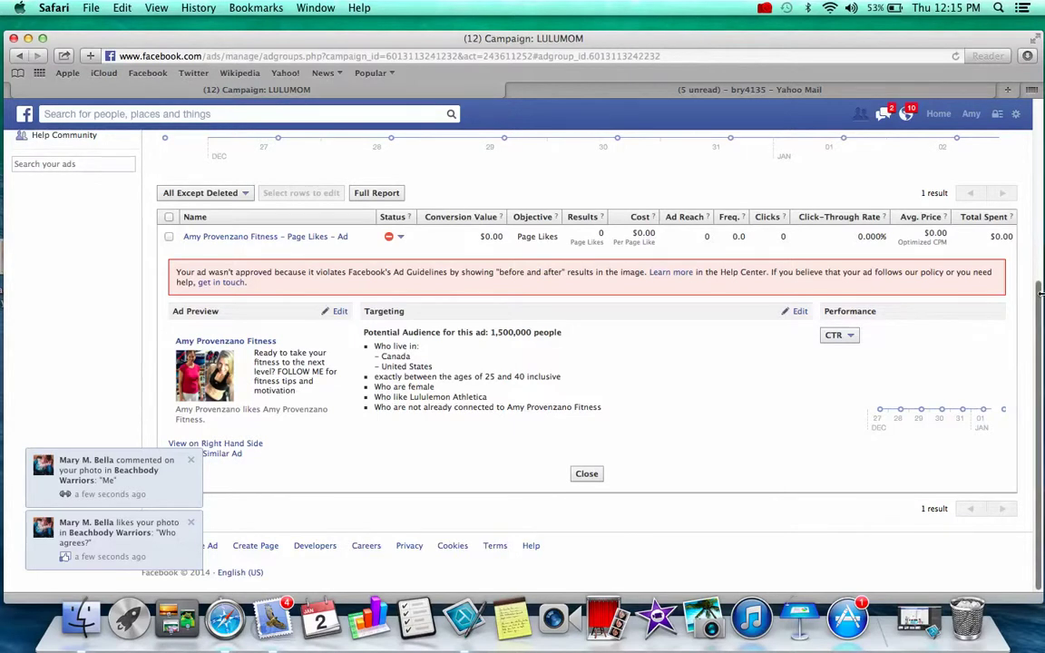
scroll(1040, 292, "up", 5)
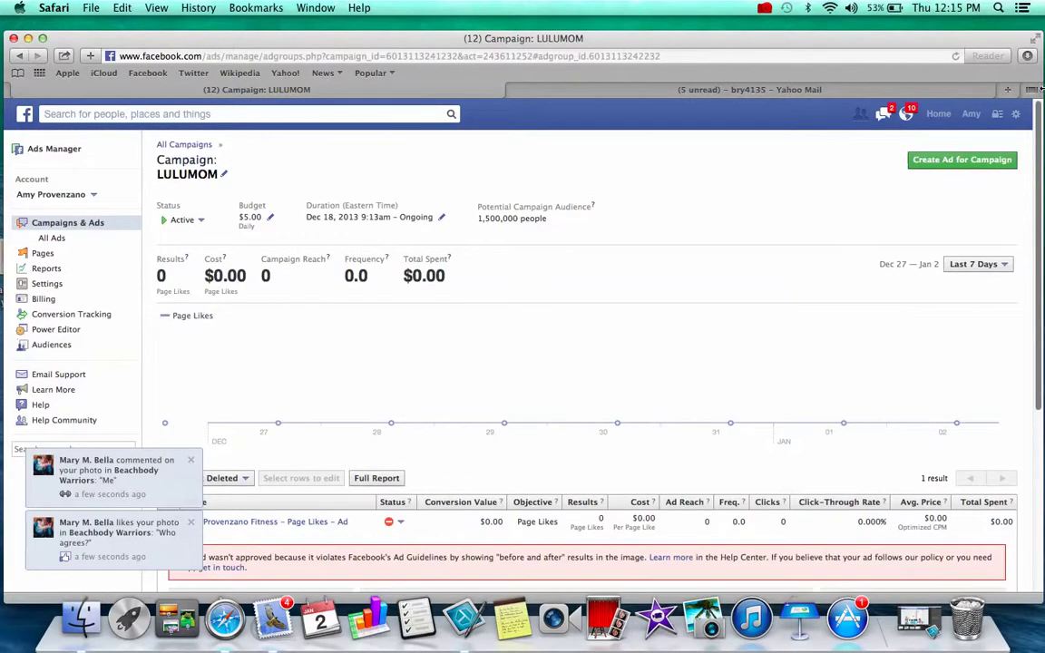
left_click(52, 238)
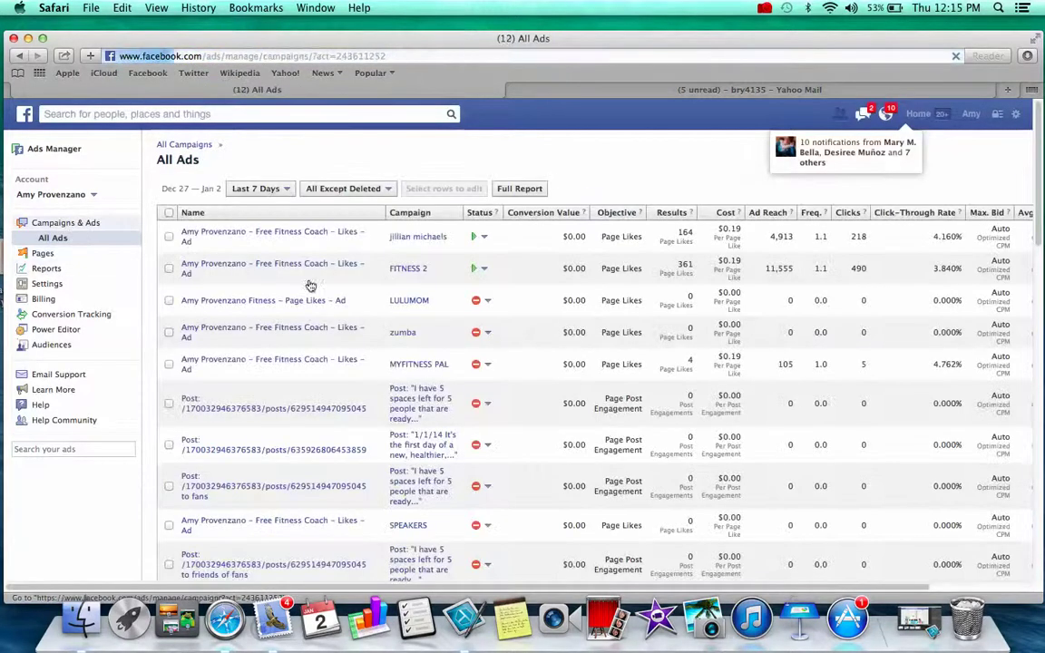
left_click(74, 224)
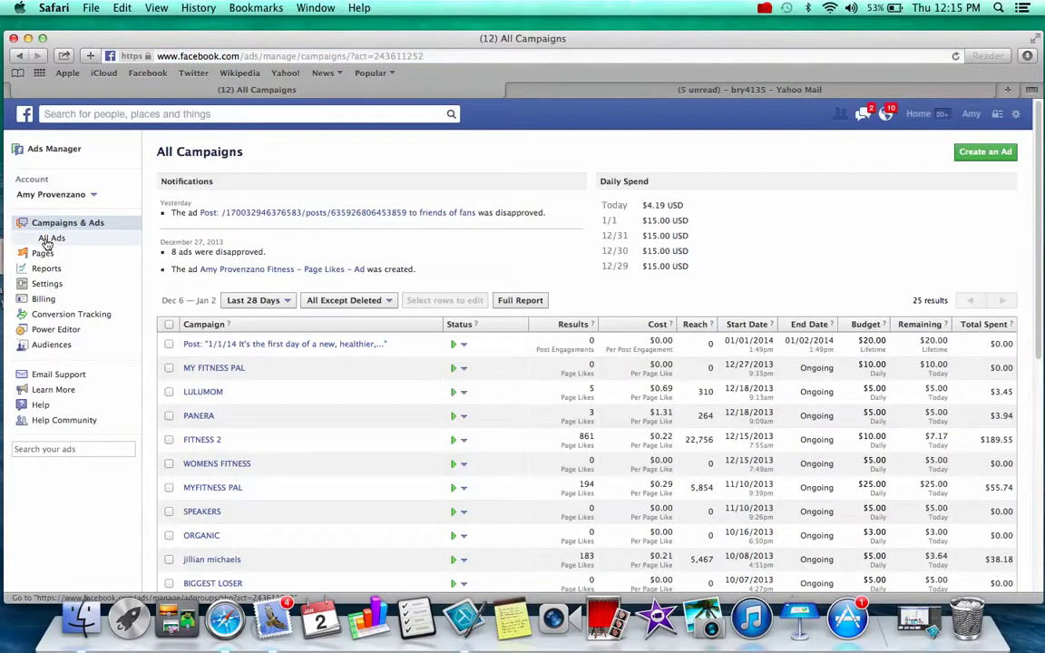
scroll(1040, 170, "down", 5)
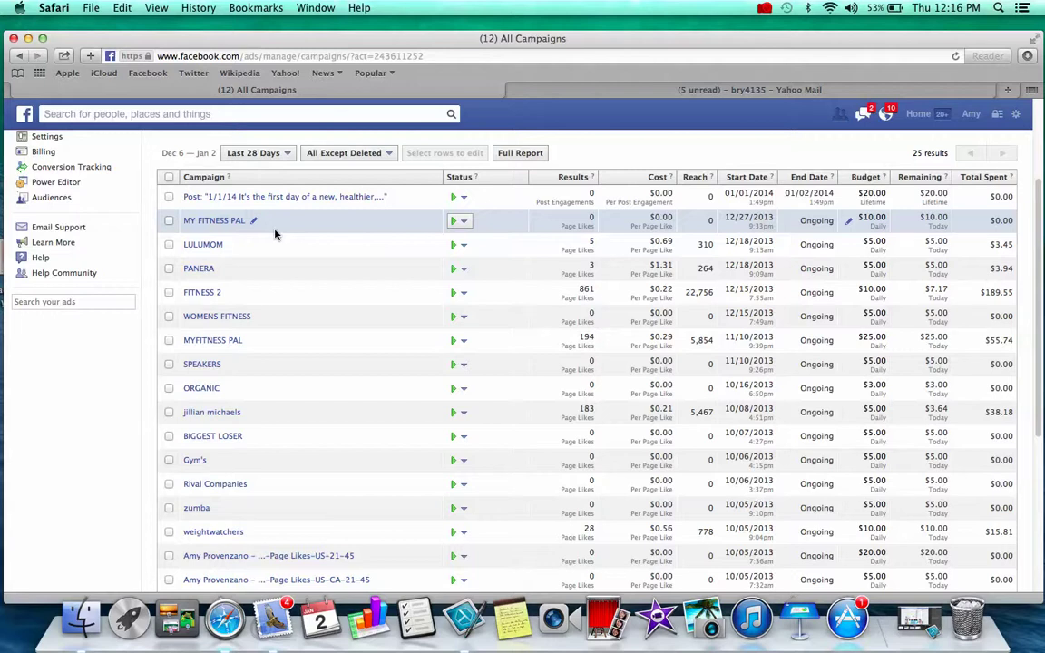
- Open the MY FITNESS PAL campaign and switch from it to the list of all ads
left_click(224, 226)
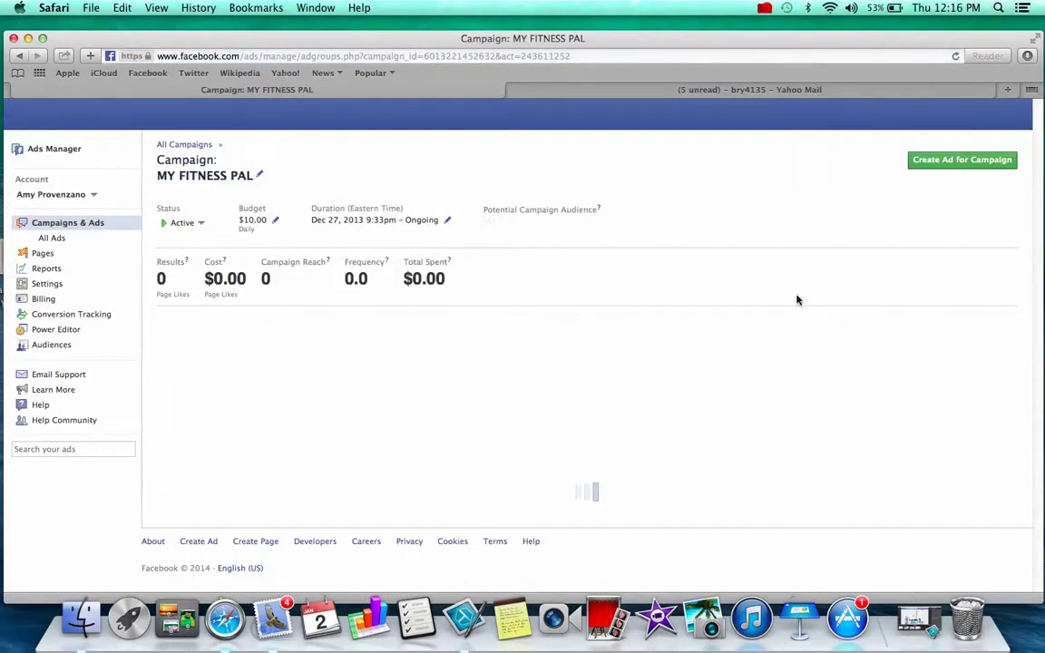
left_click(51, 238)
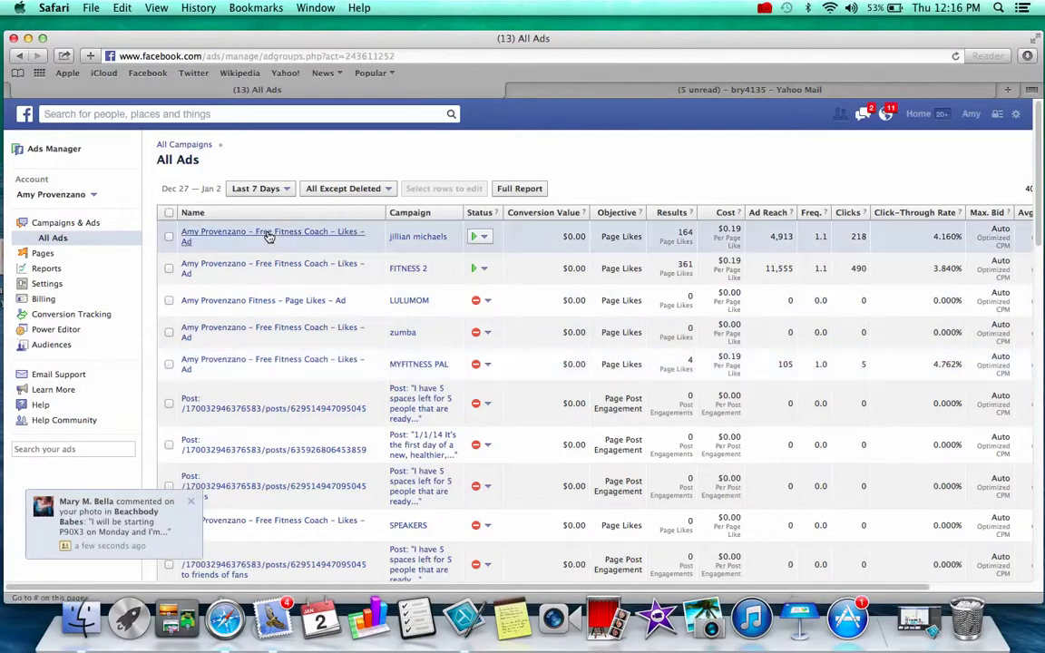
left_click(50, 240)
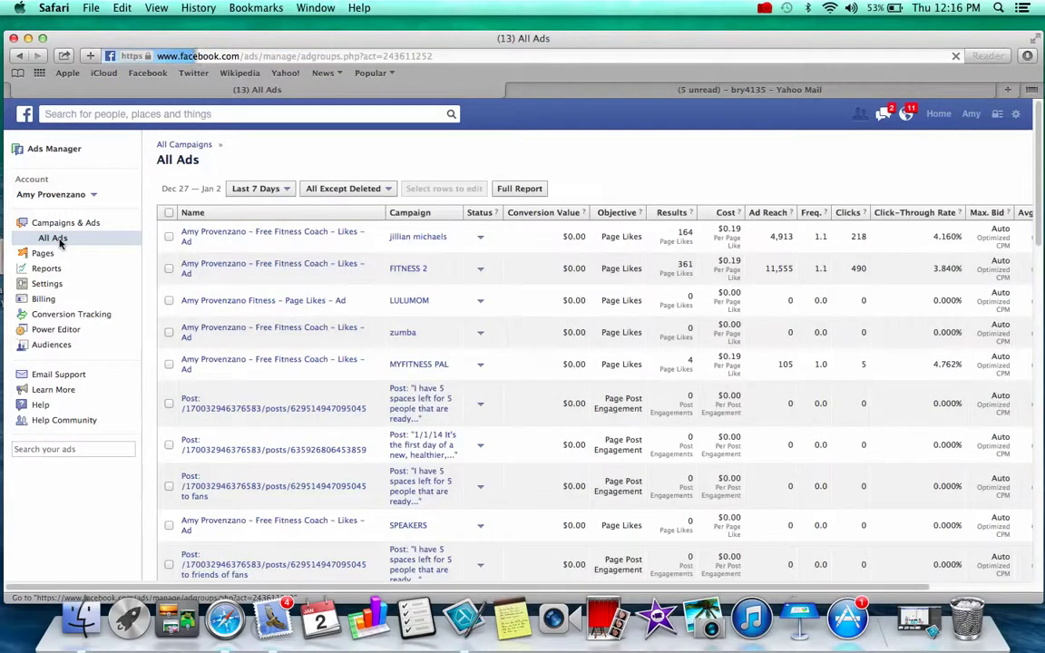
left_click(58, 241)
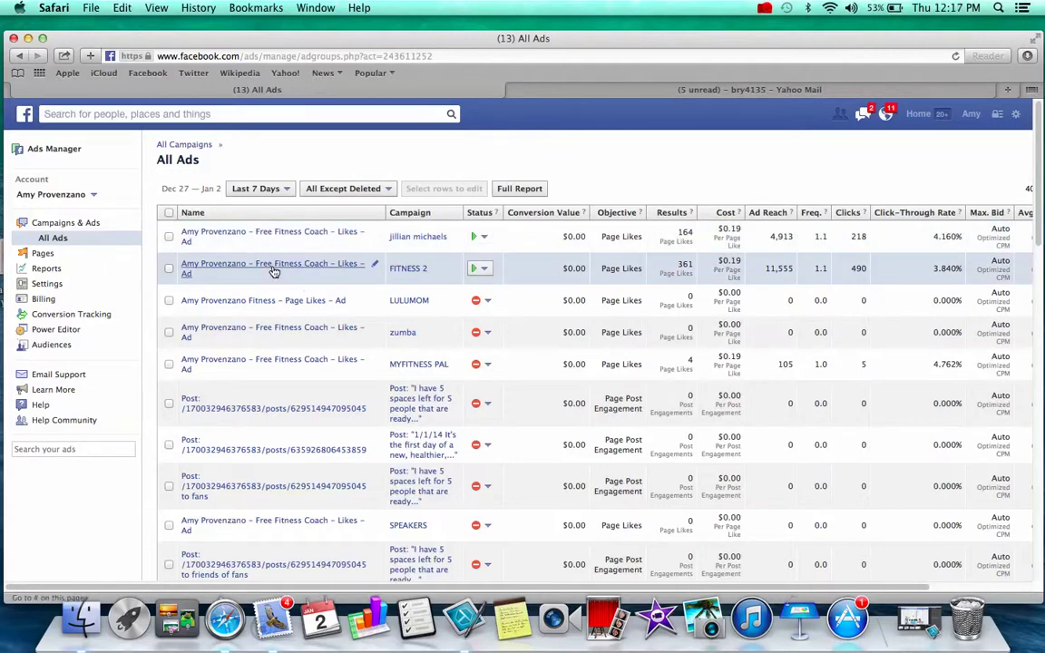
- Look through the list of ads, expand the jillian michaels campaign's ad to examine its preview and targeting, and collapse it
left_click_drag(1040, 182, 1029, 276)
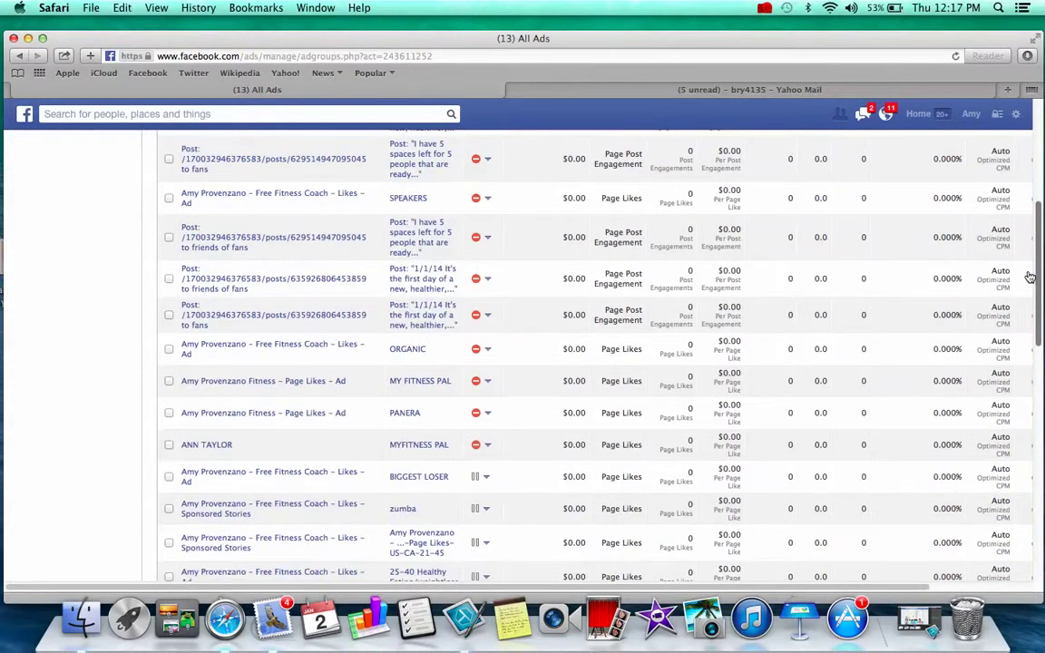
scroll(1030, 276, "up", 10)
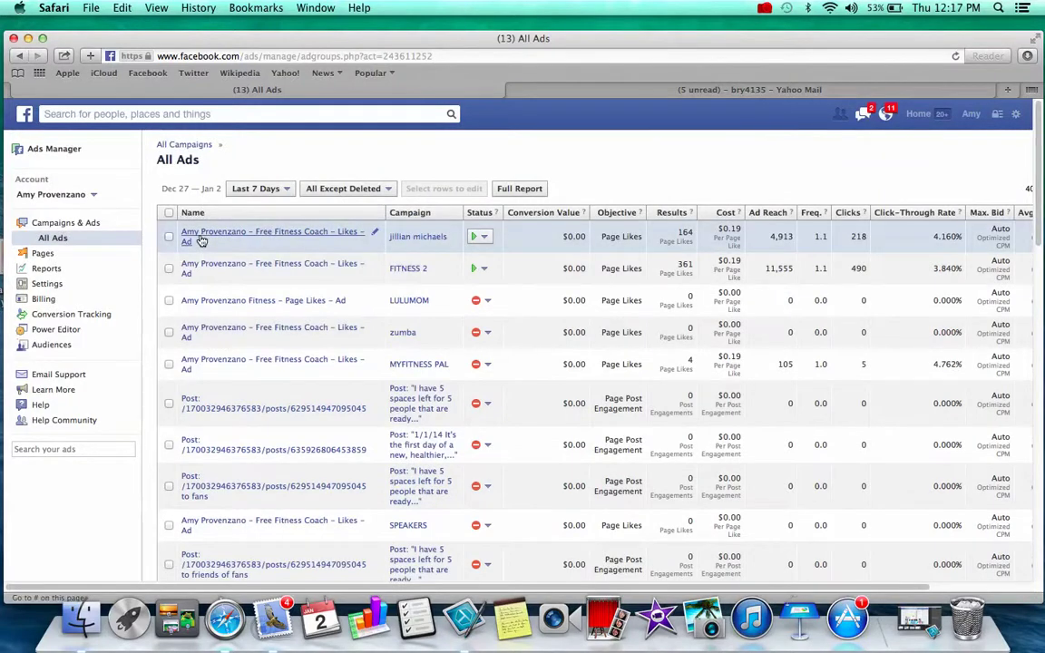
left_click(201, 240)
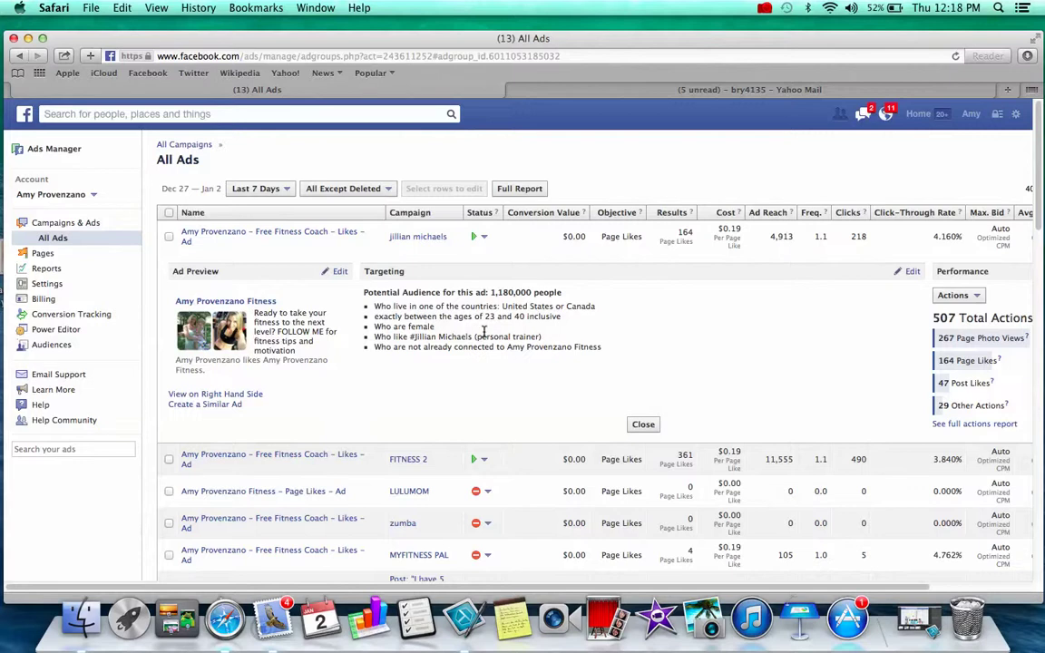
left_click(278, 237)
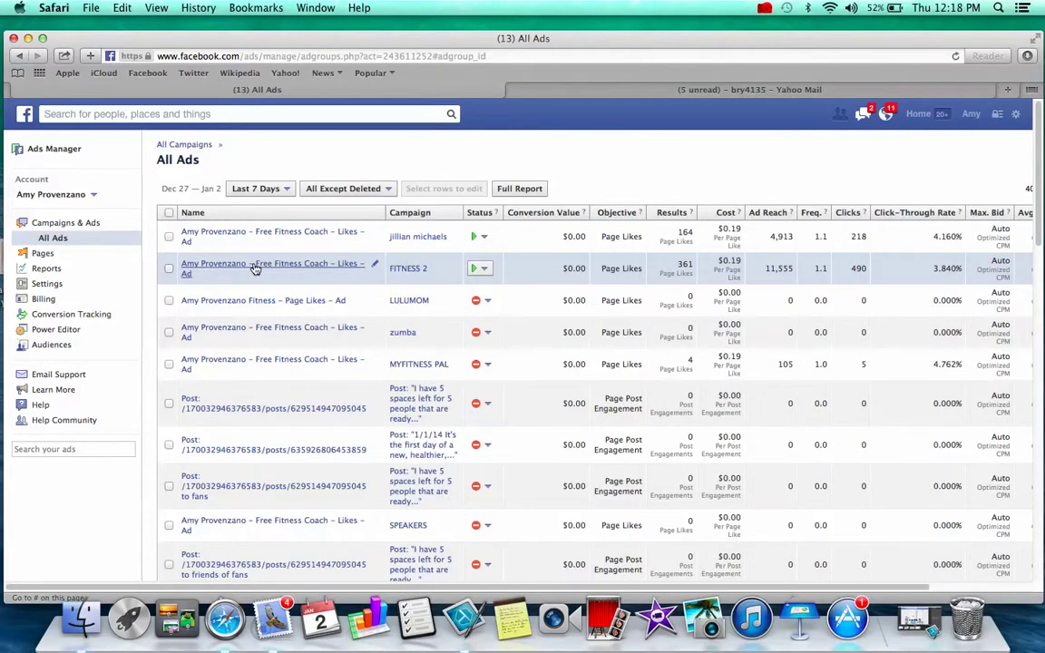
- Expand the FITNESS 2 campaign's ad to examine its targeting and performance, and collapse it
left_click(256, 268)
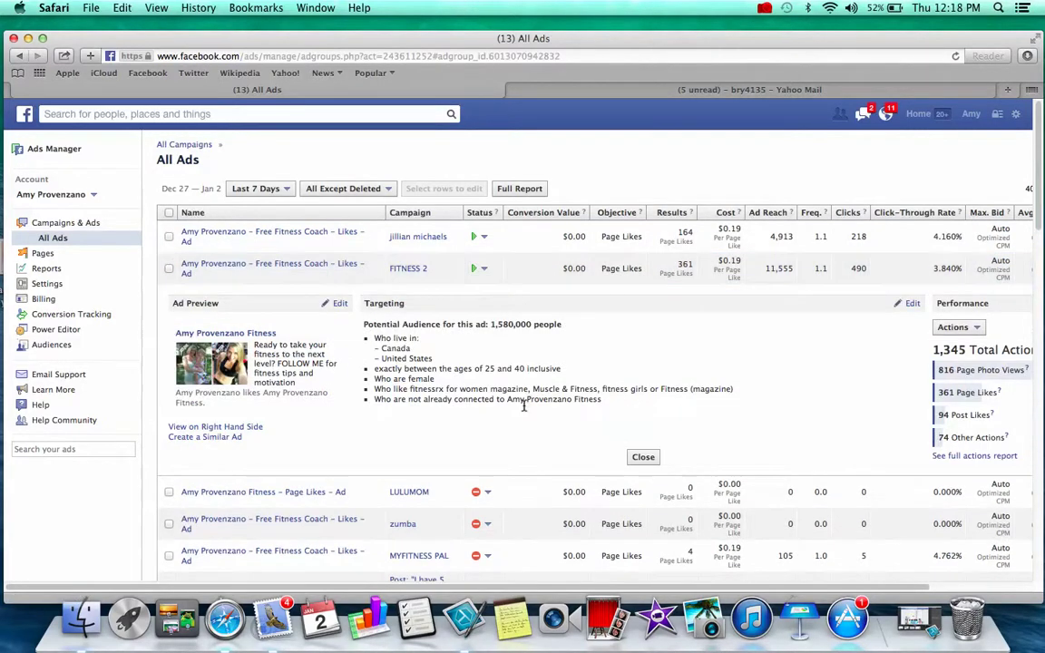
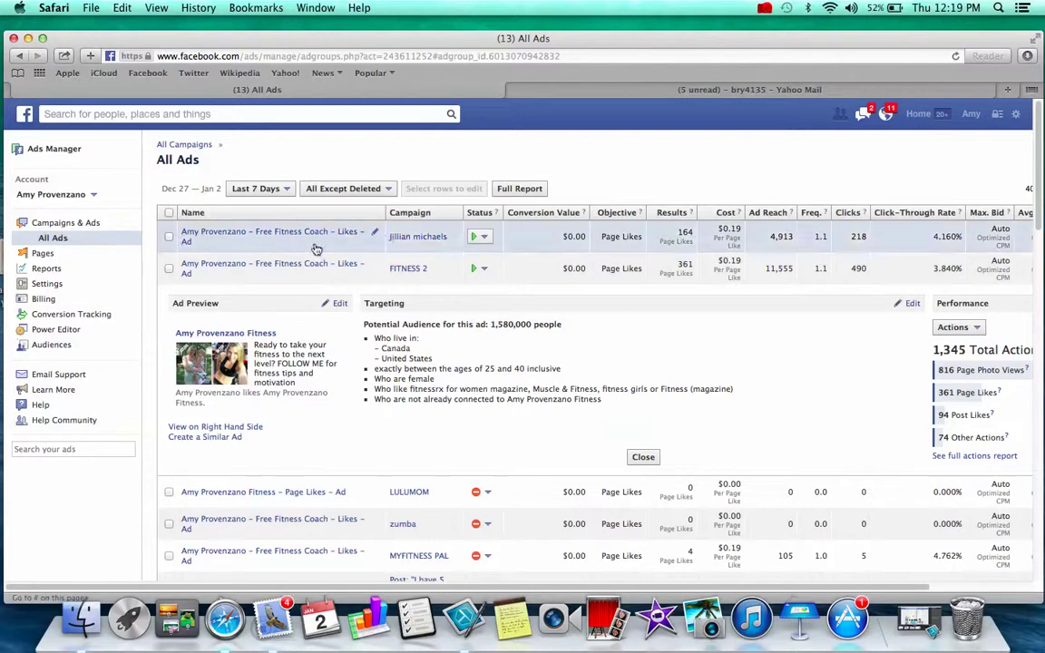
left_click(285, 267)
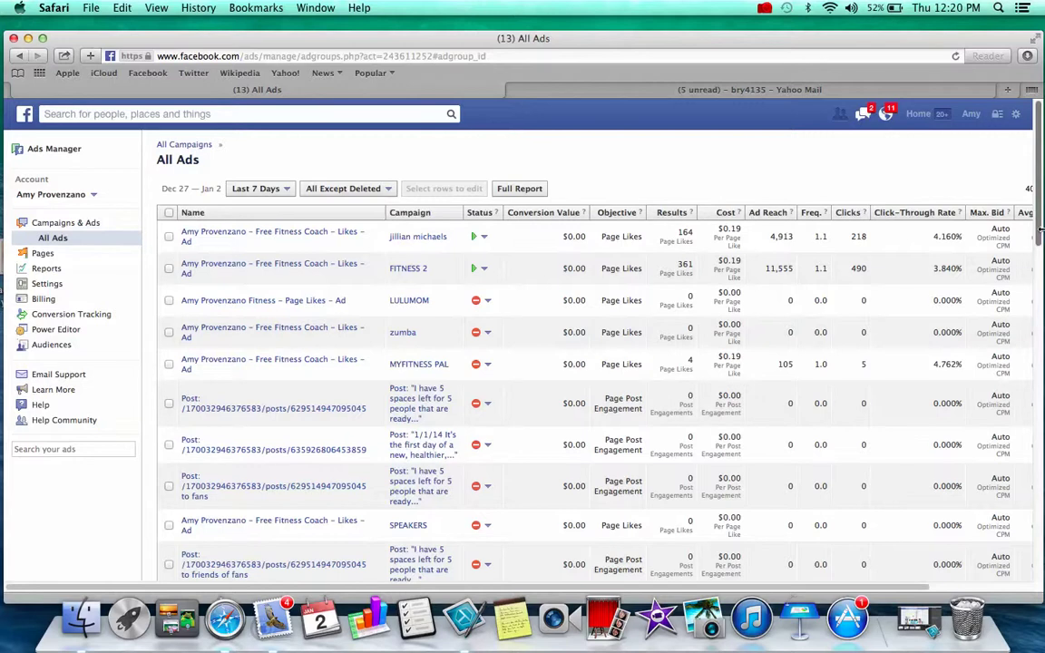
scroll(856, 236, "down", 3)
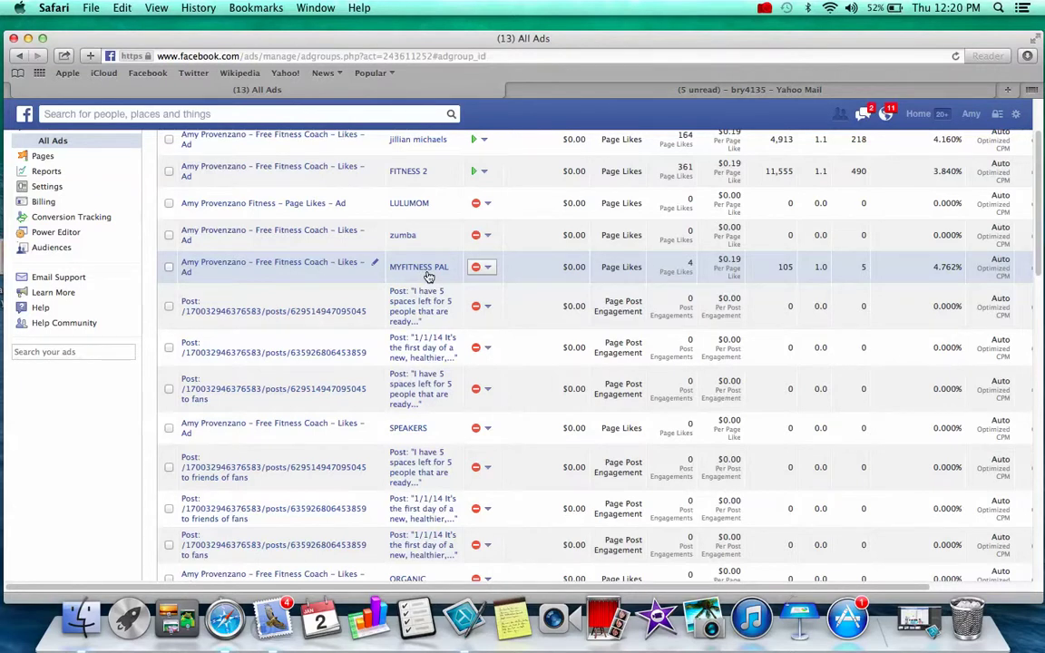
- Expand the MYFITNESS PAL campaign's ad to examine its preview, targeting and performance, and collapse it
left_click(319, 265)
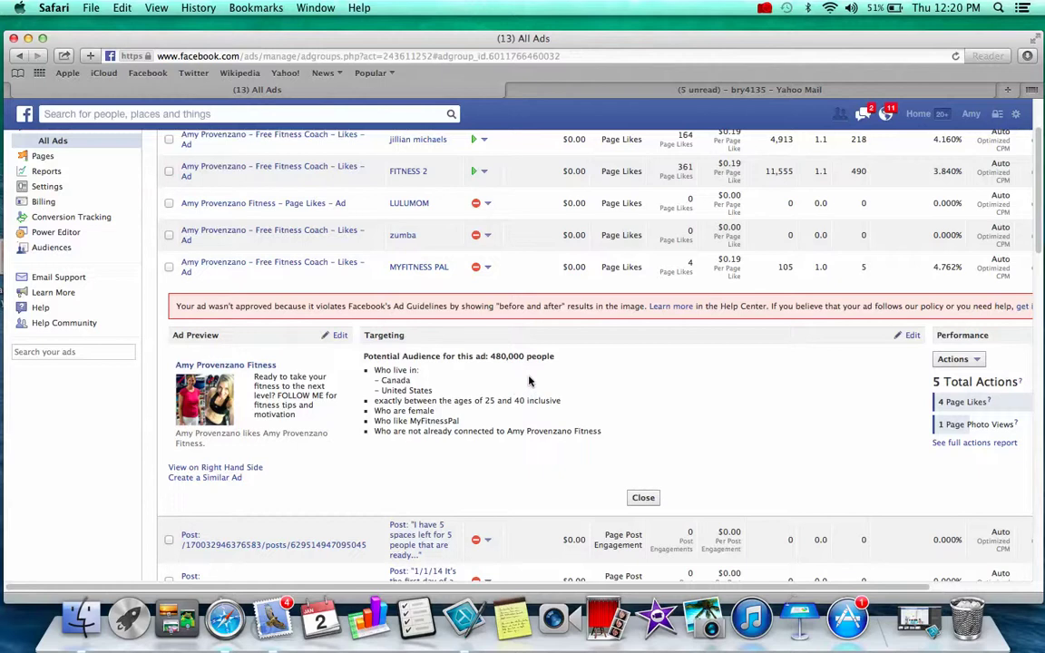
left_click(314, 264)
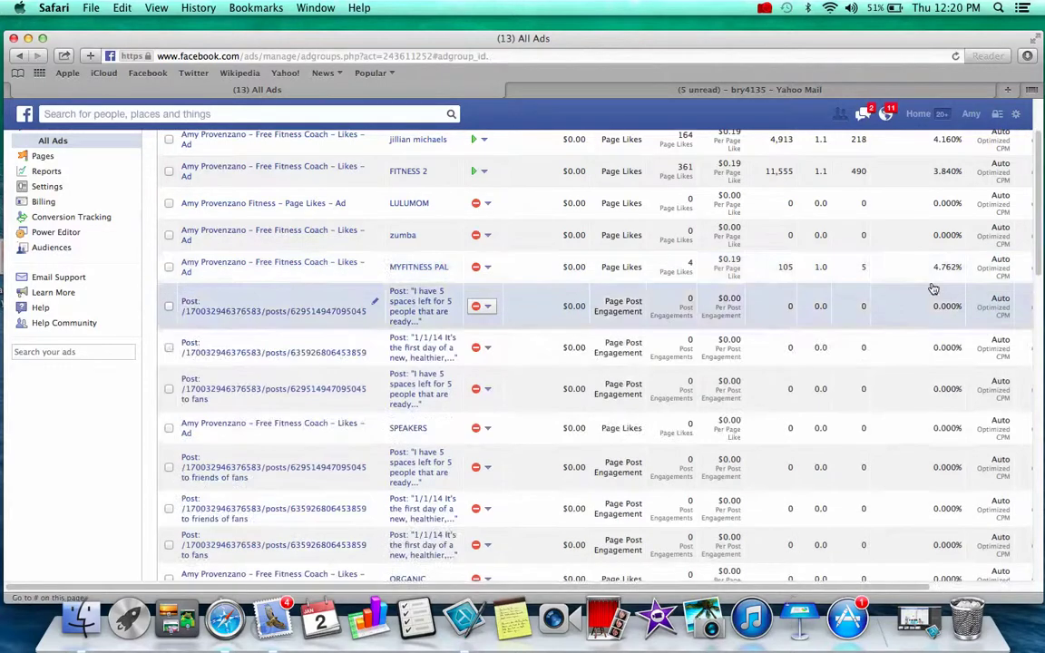
scroll(1038, 241, "up", 3)
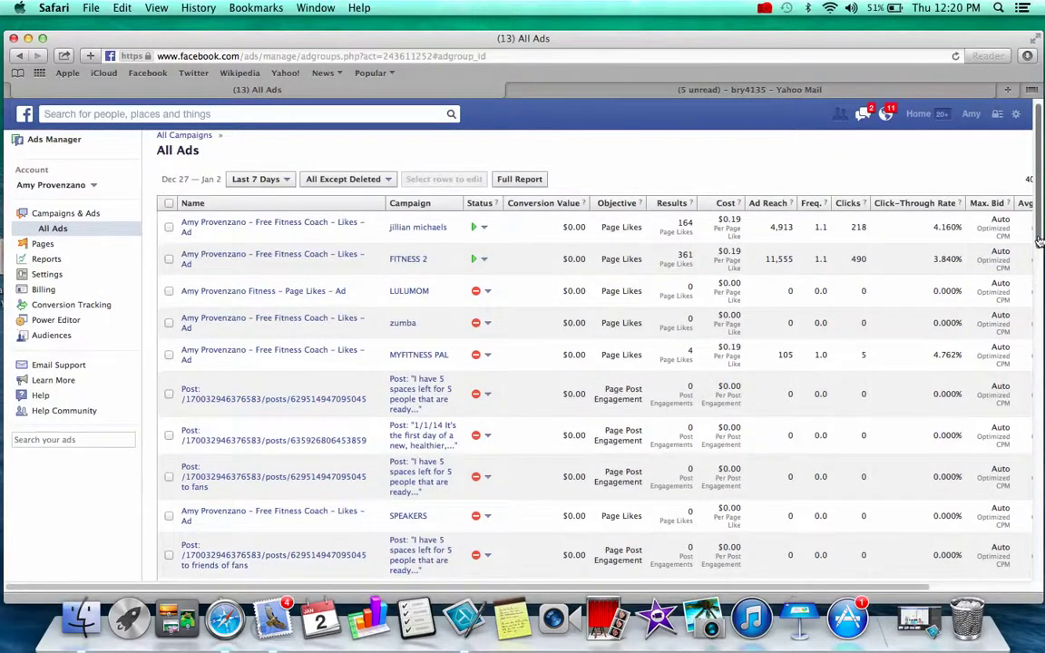
scroll(1038, 240, "up", 1)
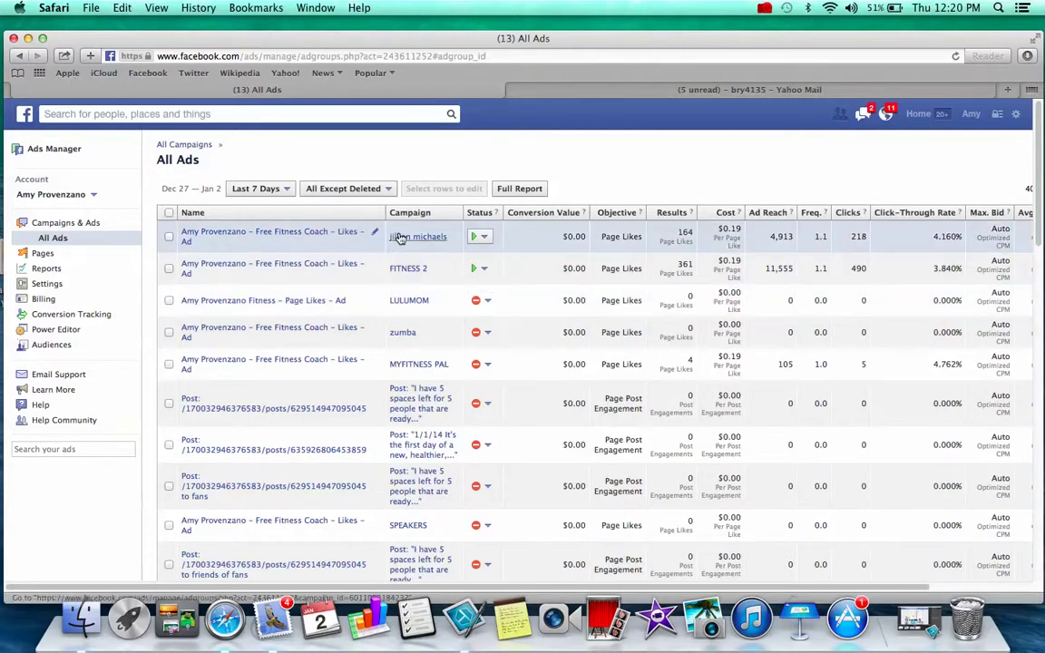
- Switch the ad list's date range to Today to review the current results, and change it to Last 28 Days
left_click(269, 189)
left_click(269, 190)
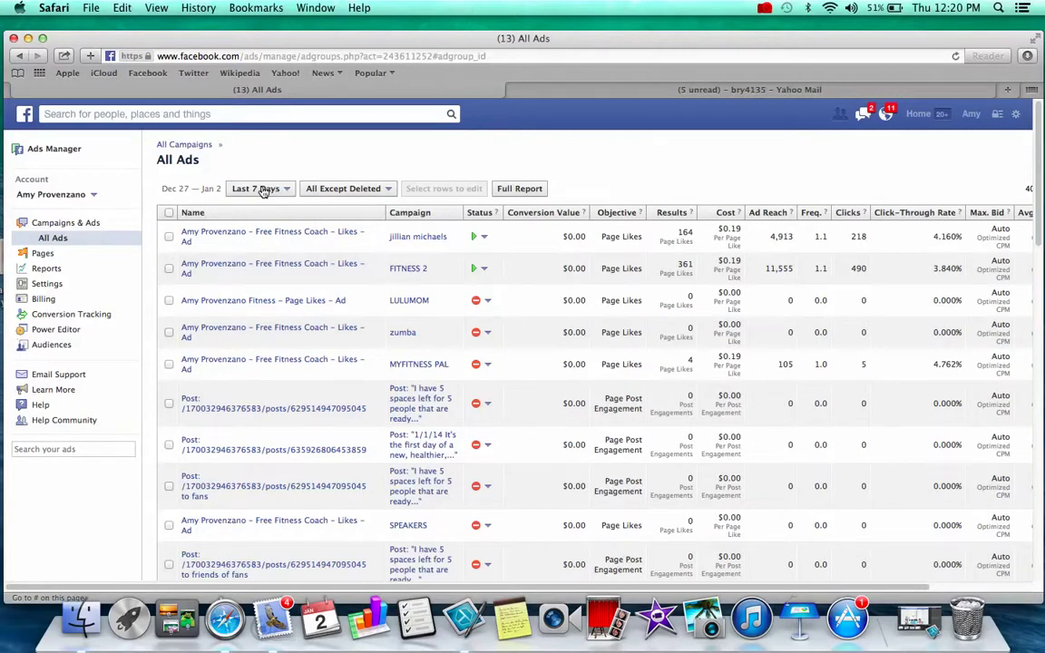
left_click(265, 190)
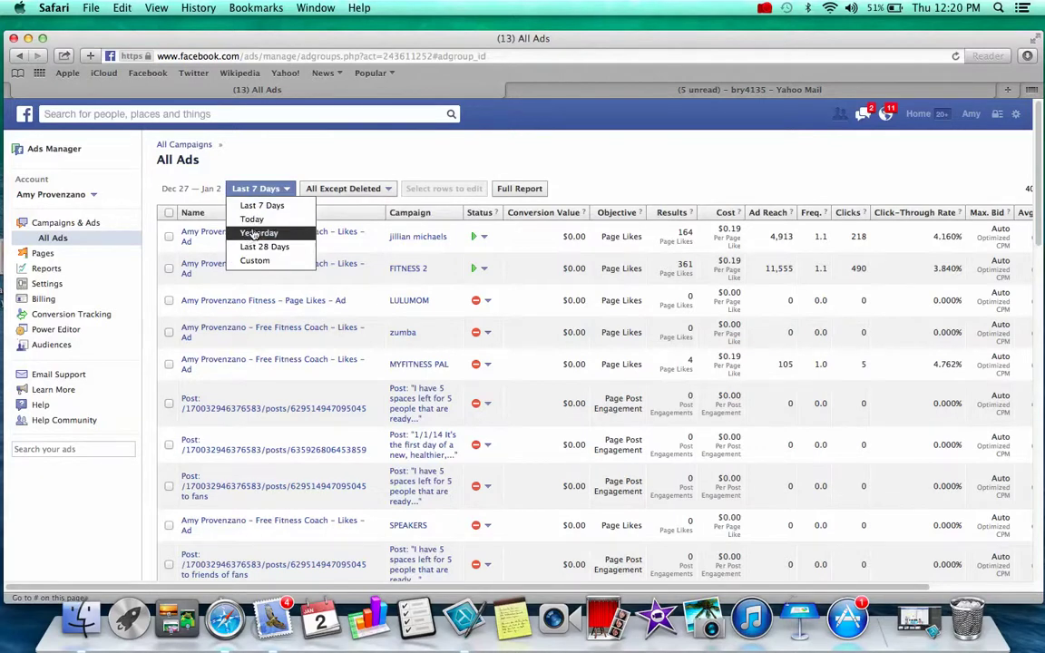
left_click(254, 219)
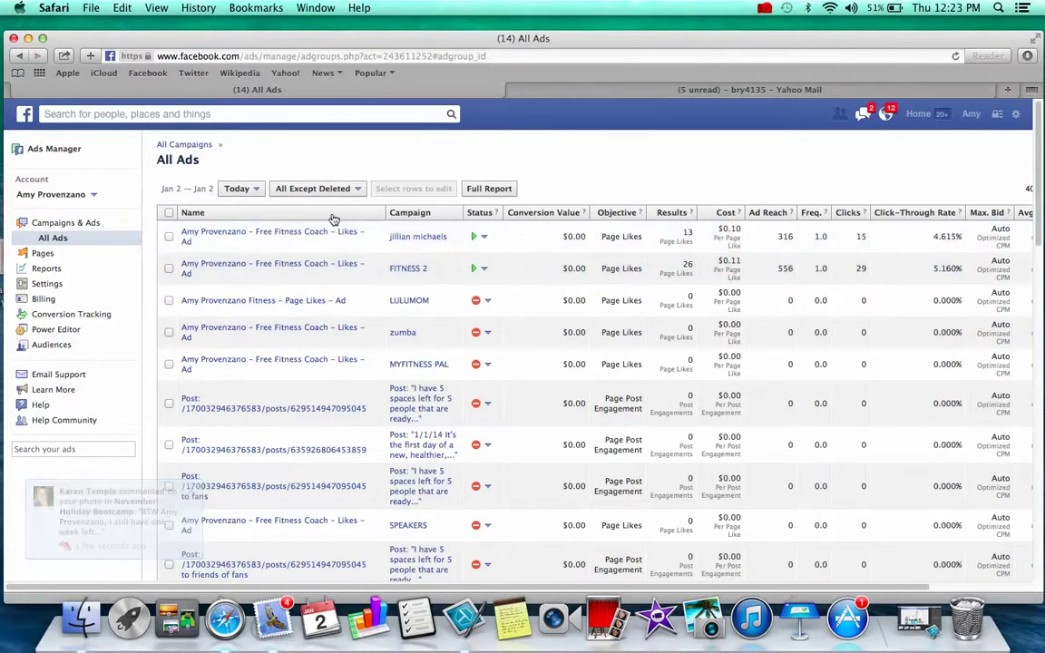
left_click(257, 189)
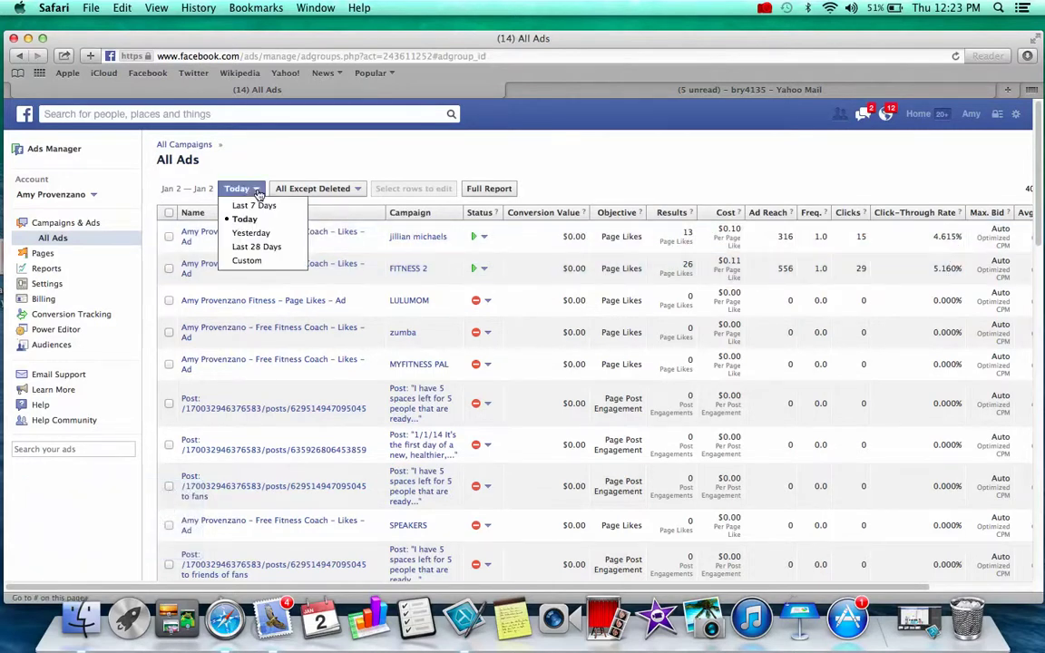
left_click(257, 246)
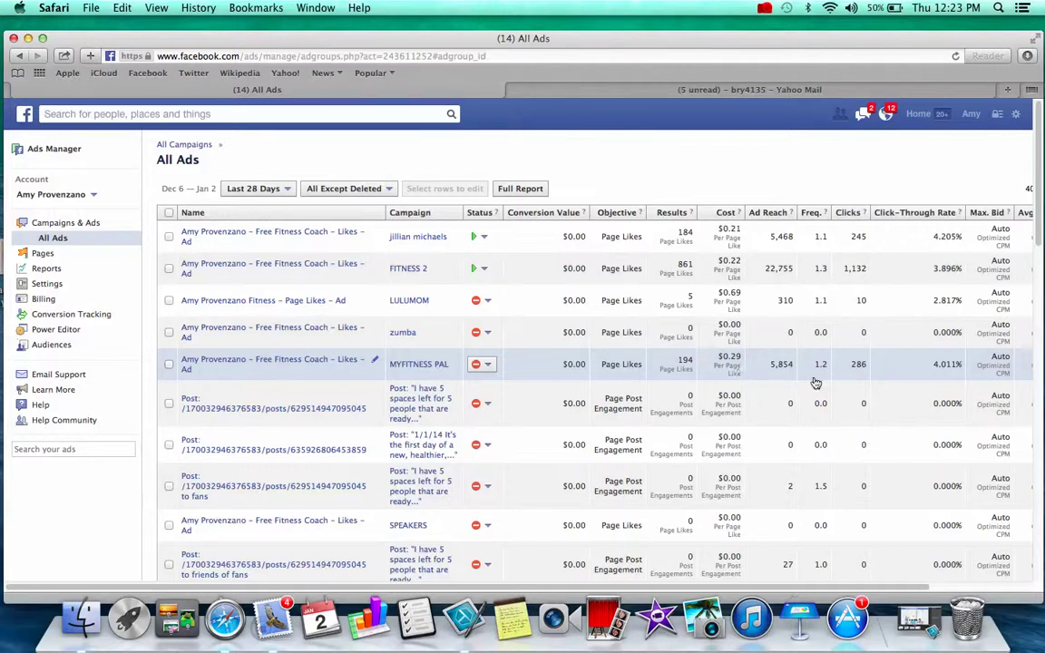
- Find the weightwatchers campaign's ad with results, expand it to examine its targeting and performance, and collapse it
scroll(1041, 262, "down", 3)
left_click_drag(1040, 262, 980, 539)
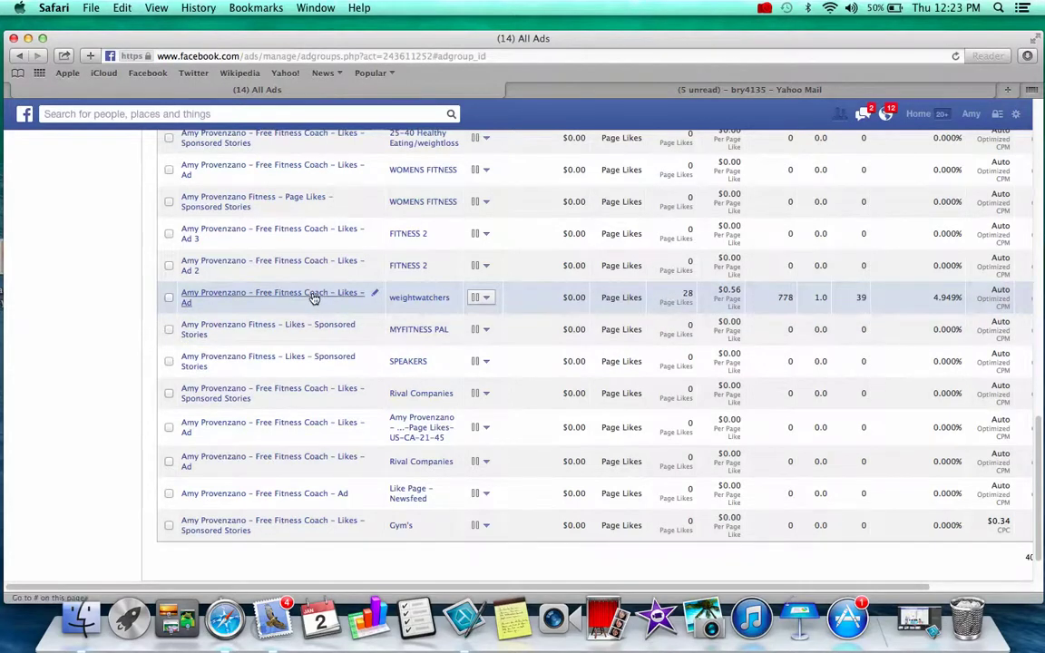
left_click(313, 298)
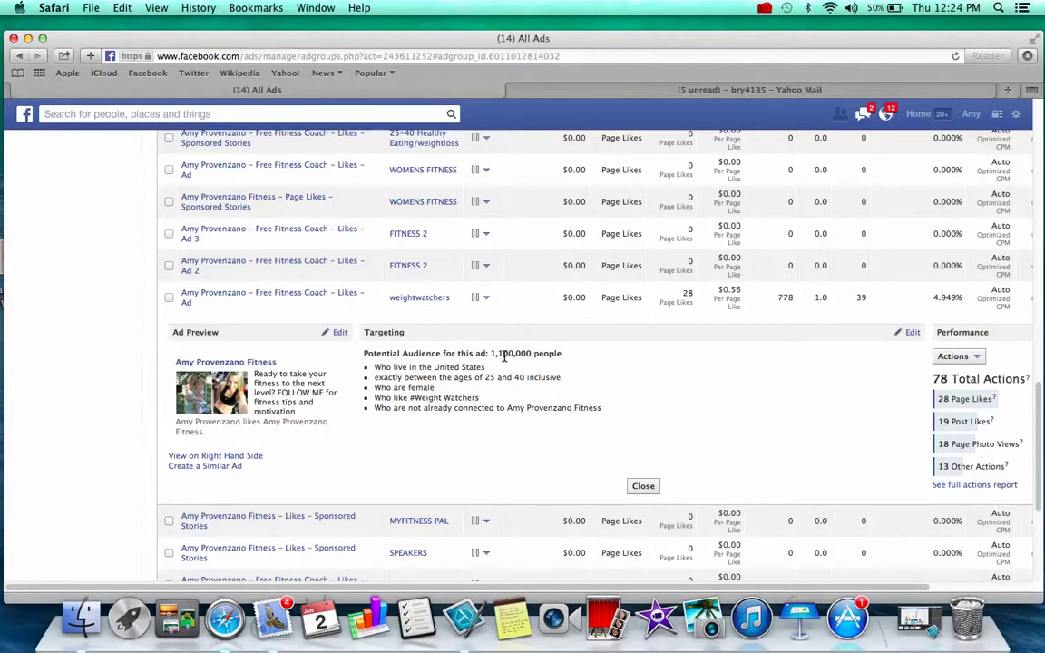
left_click(317, 296)
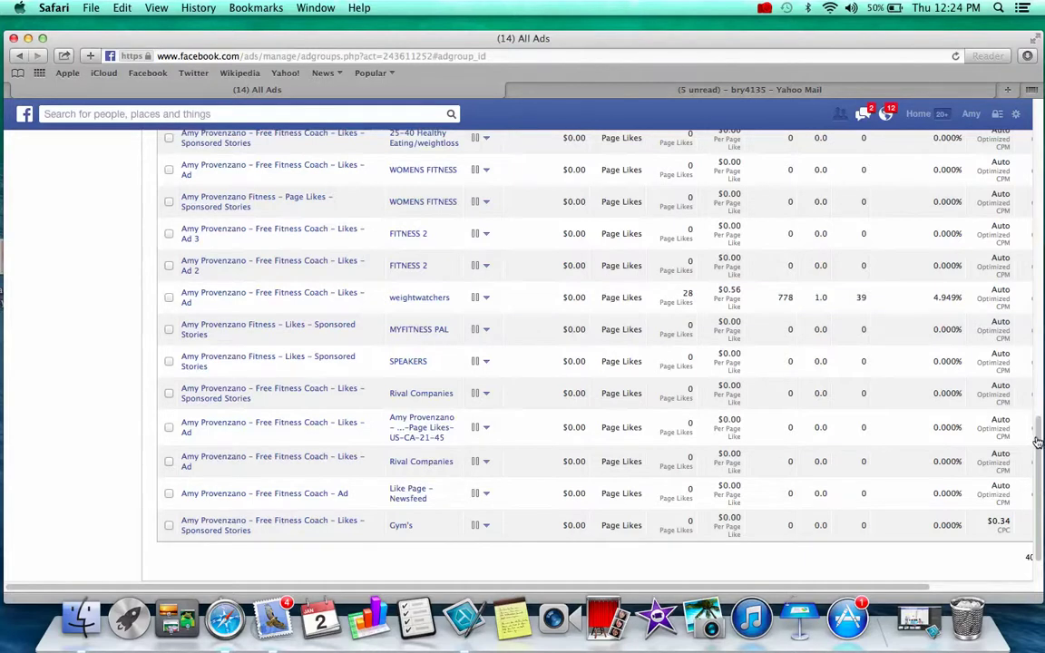
- Expand the PANERA campaign's ad to examine its preview, targeting and performance, and collapse it
scroll(1038, 435, "up", 1)
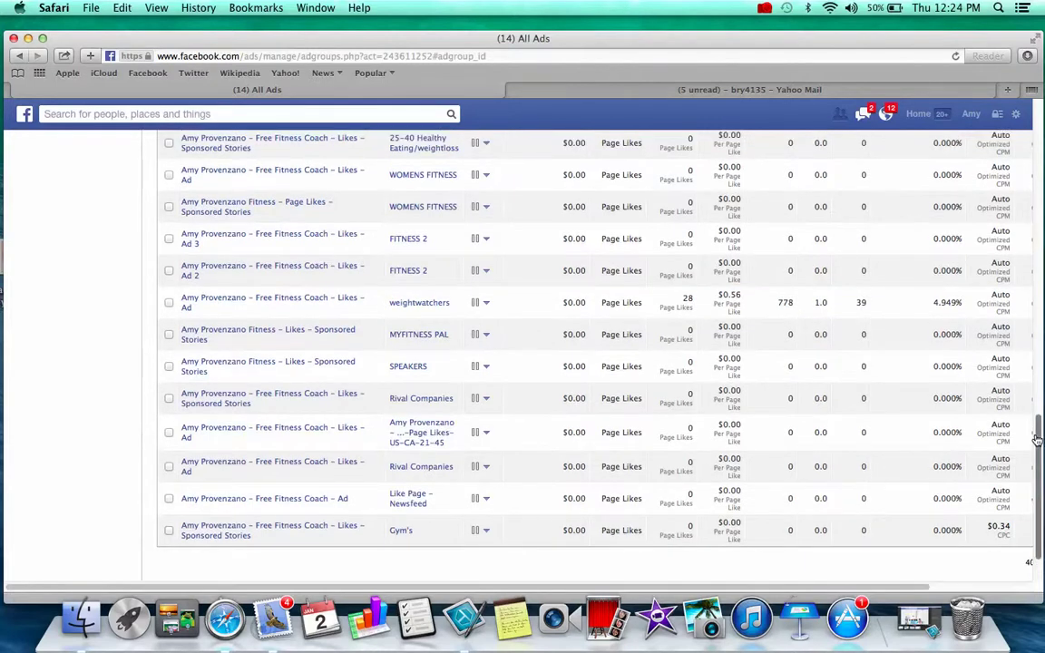
left_click_drag(1037, 439, 1013, 240)
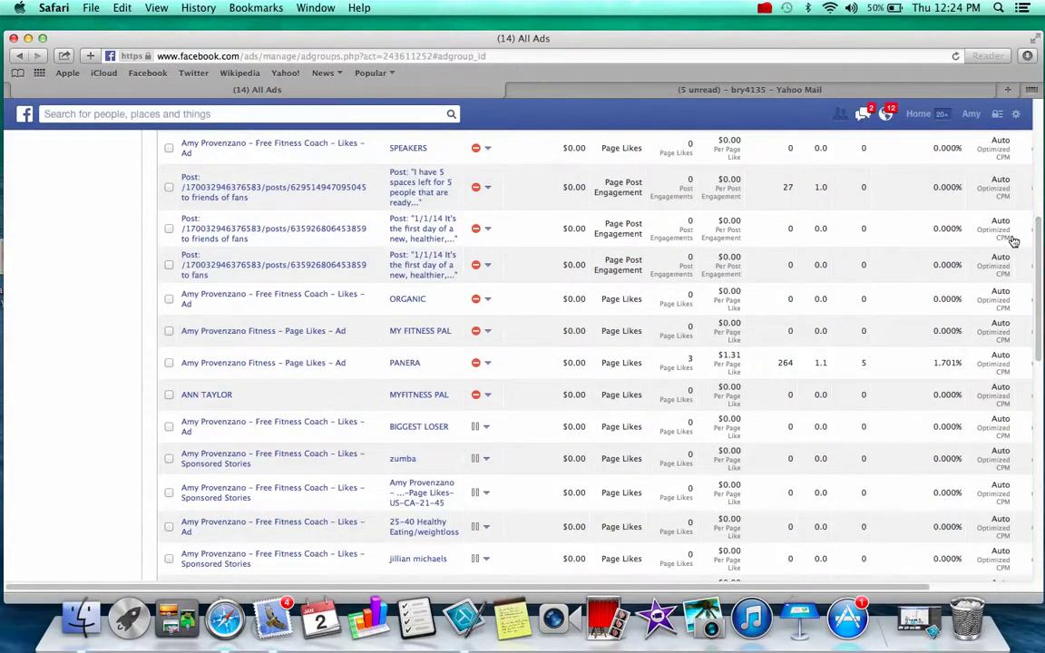
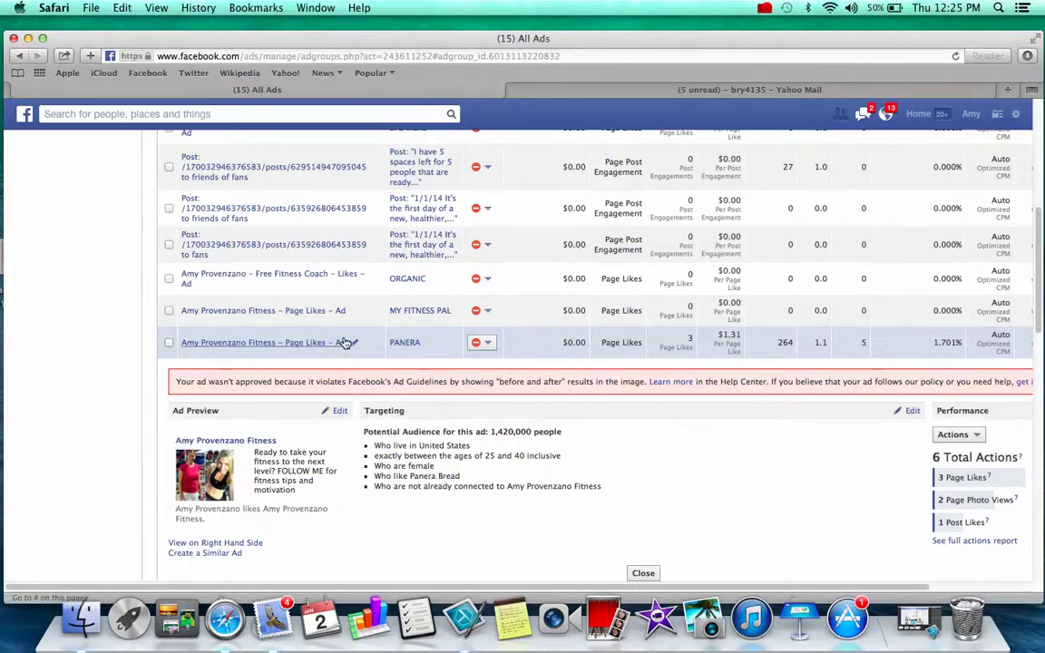
left_click(348, 343)
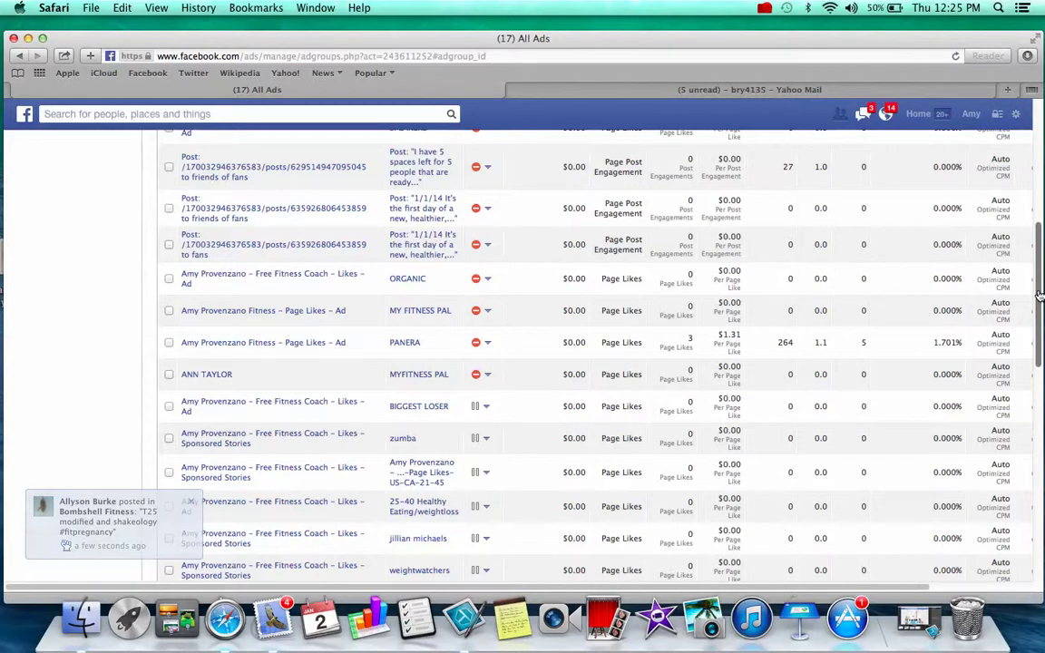
- Expand the active jillian michaels campaign's ad to examine its targeting and its last-28-days performance, and collapse it
left_click_drag(1040, 296, 1007, 163)
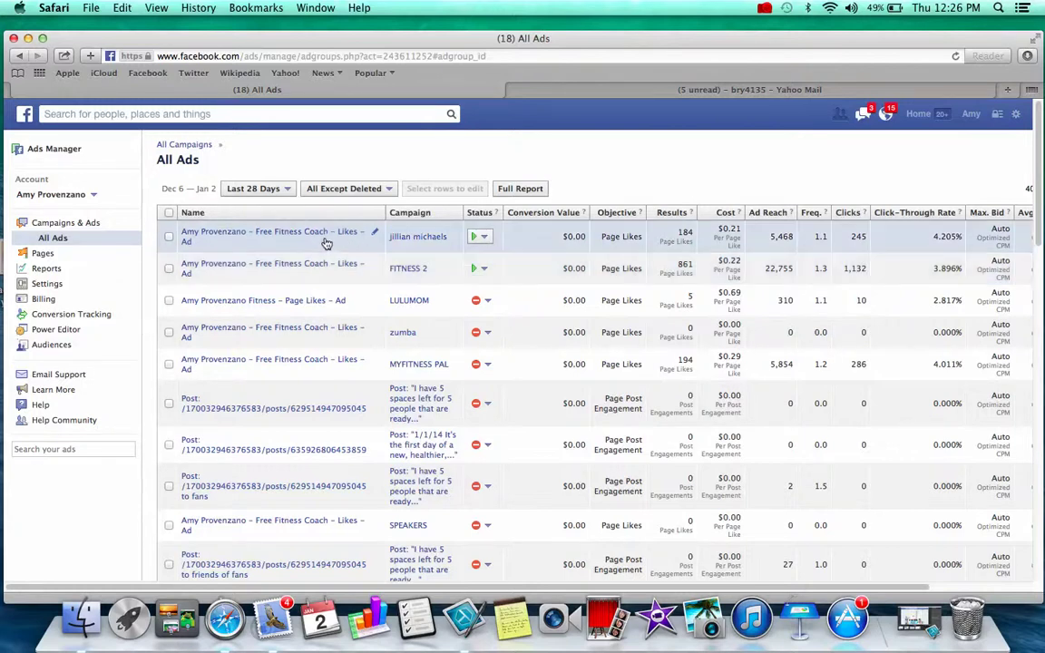
left_click(317, 235)
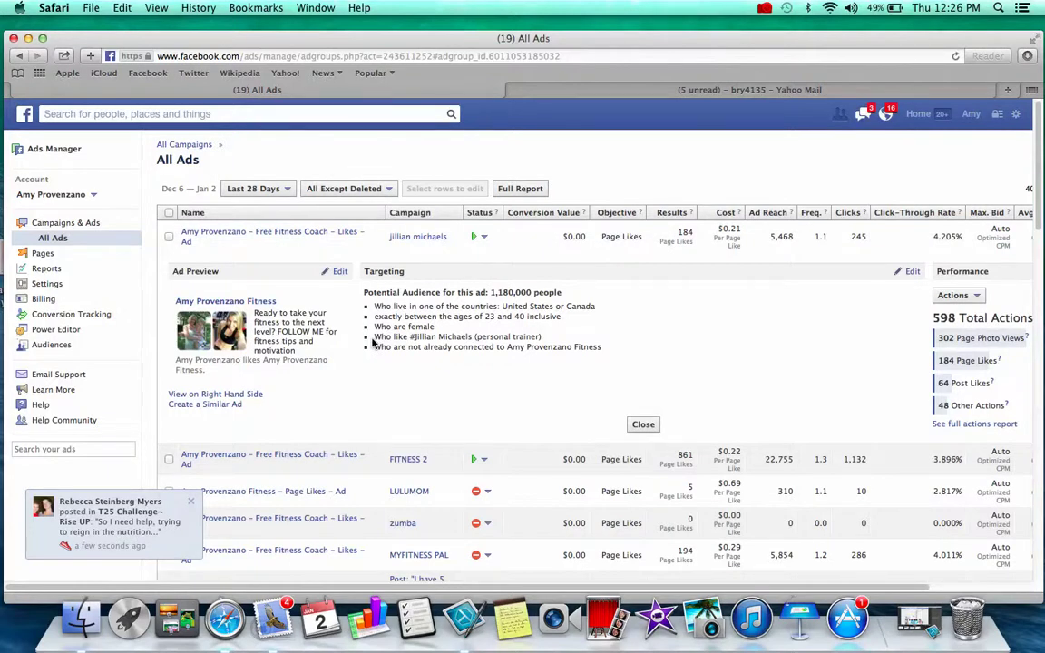
left_click(308, 236)
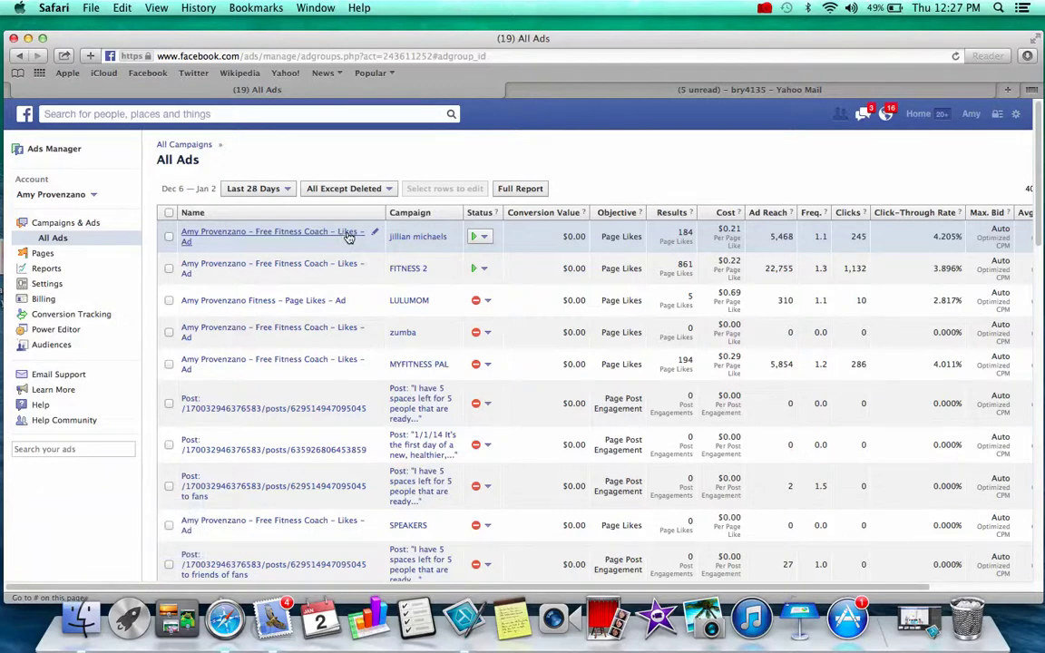
left_click(765, 8)
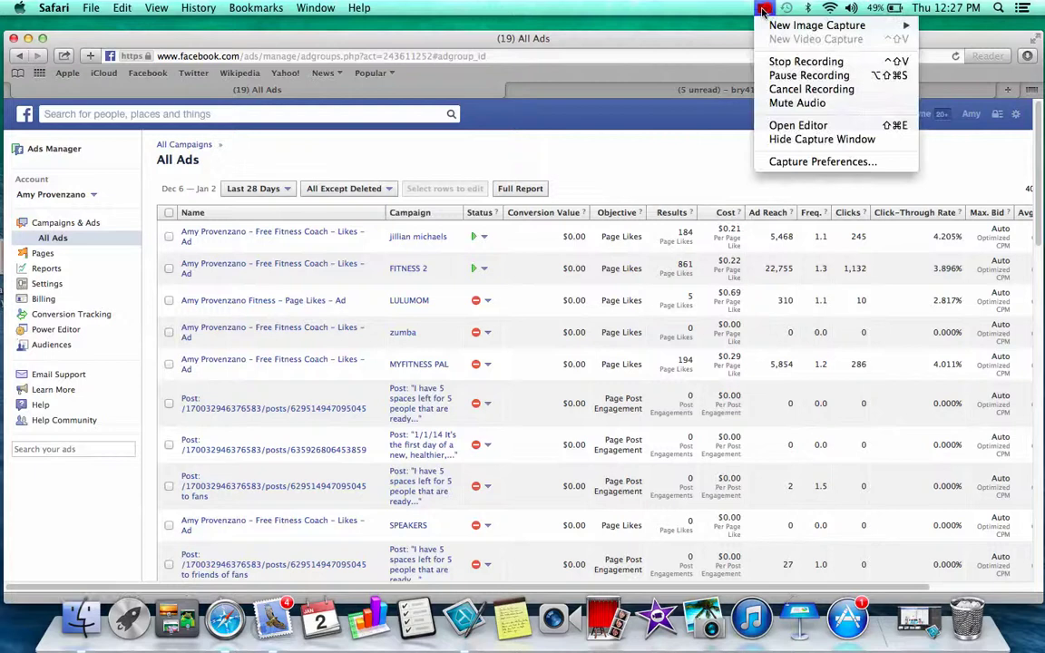